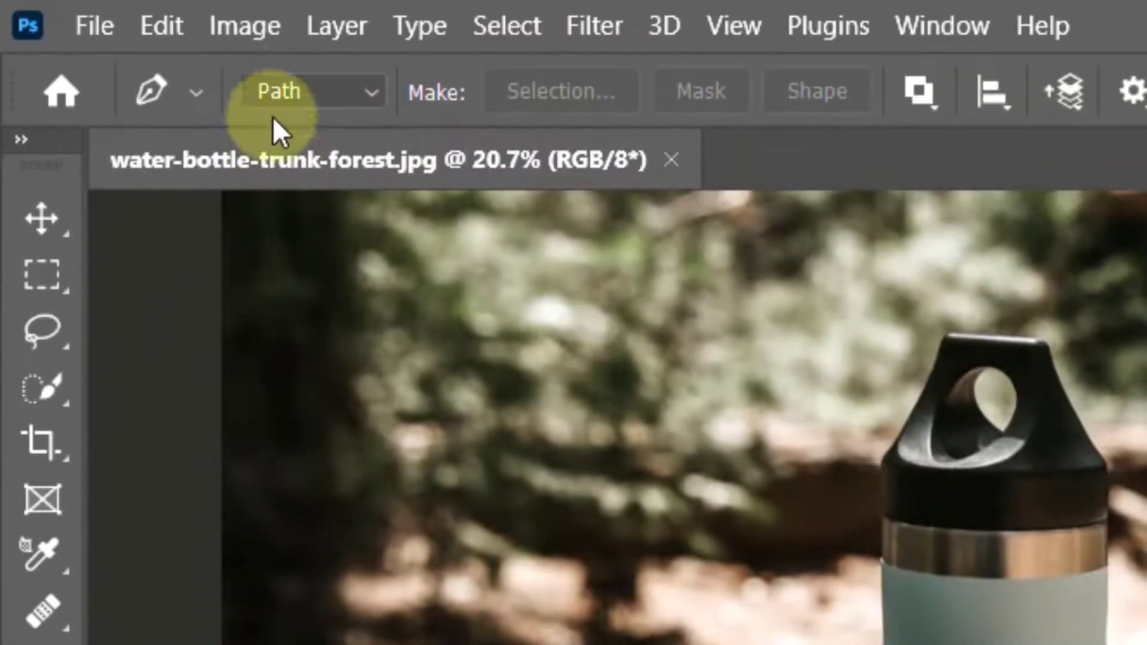
# - Set the Pen tool to Path mode and place the first anchor on the bottle body's lower left edge
pyautogui.click(288, 90)
pyautogui.click(315, 165)
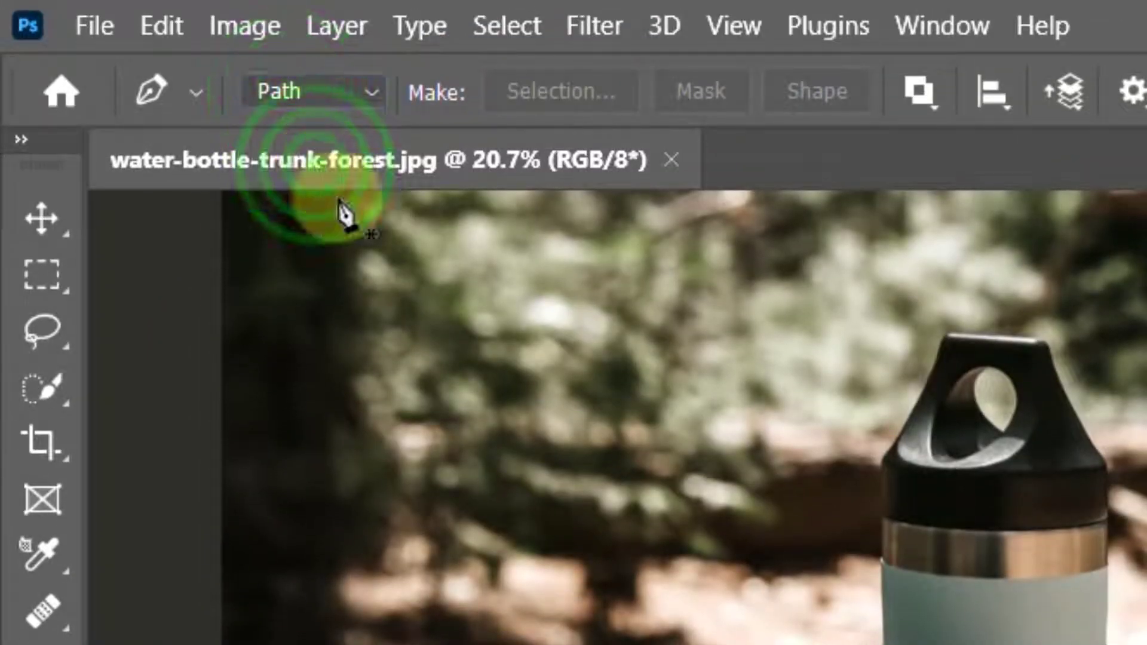
pyautogui.scroll(5, 304, 526)
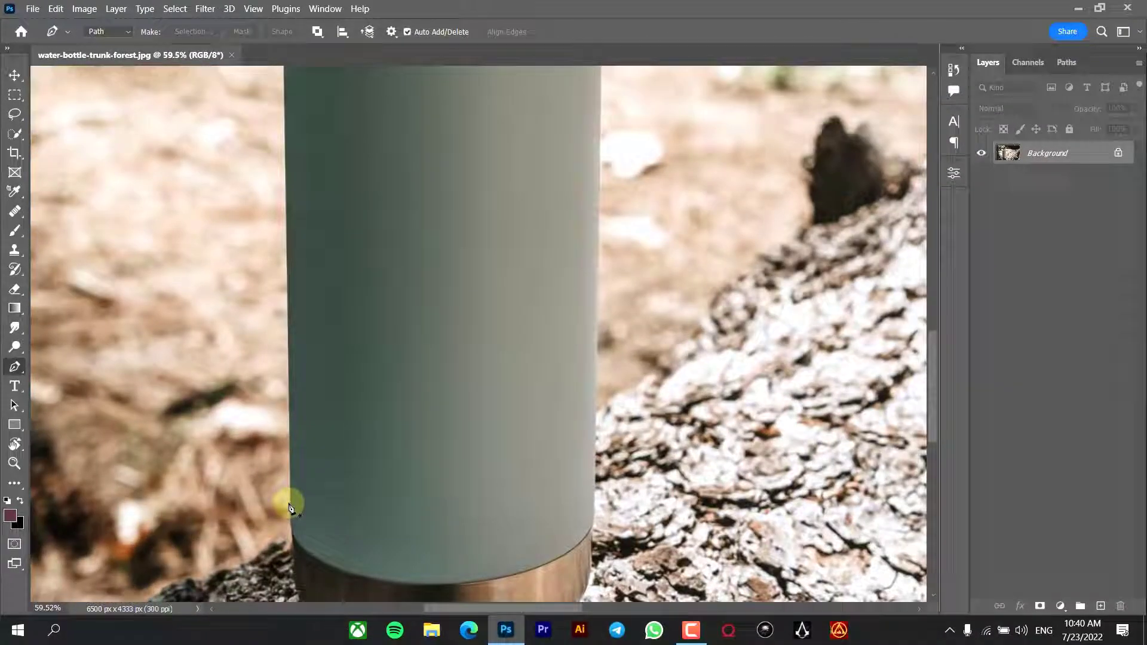
pyautogui.scroll(3, 289, 511)
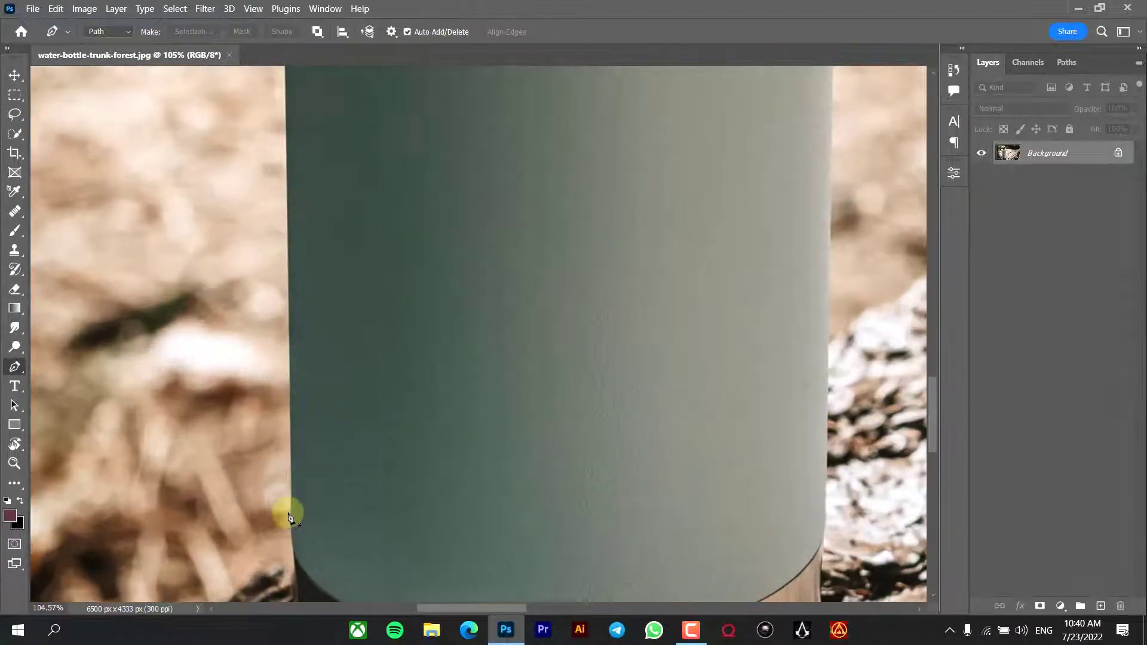
pyautogui.scroll(3, 290, 517)
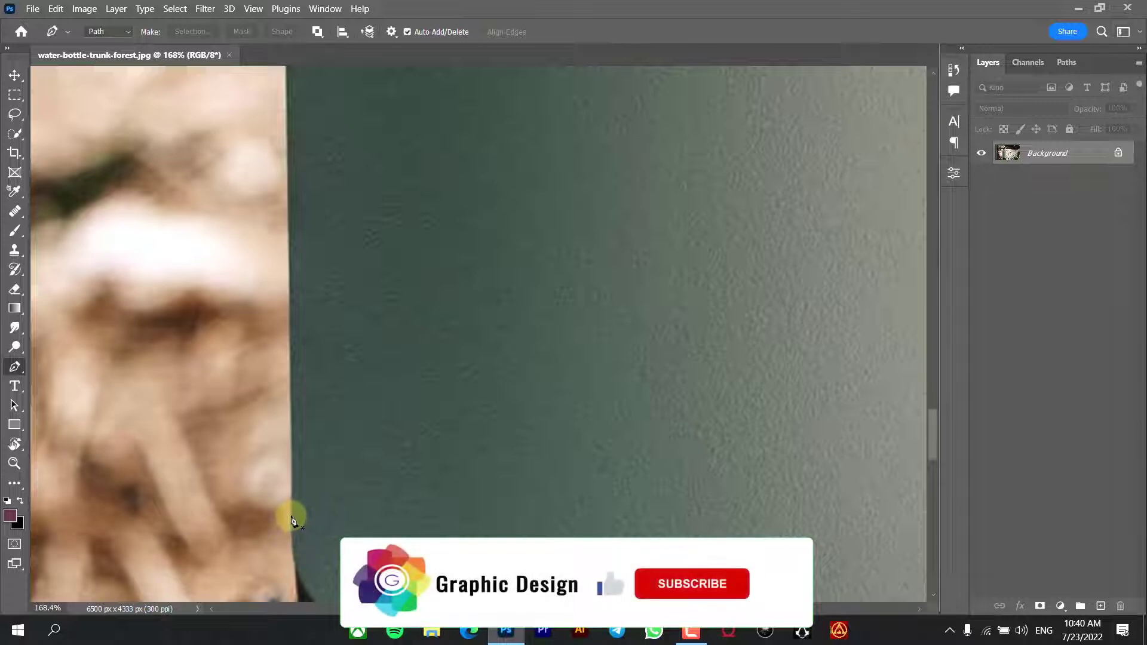
pyautogui.scroll(2, 289, 538)
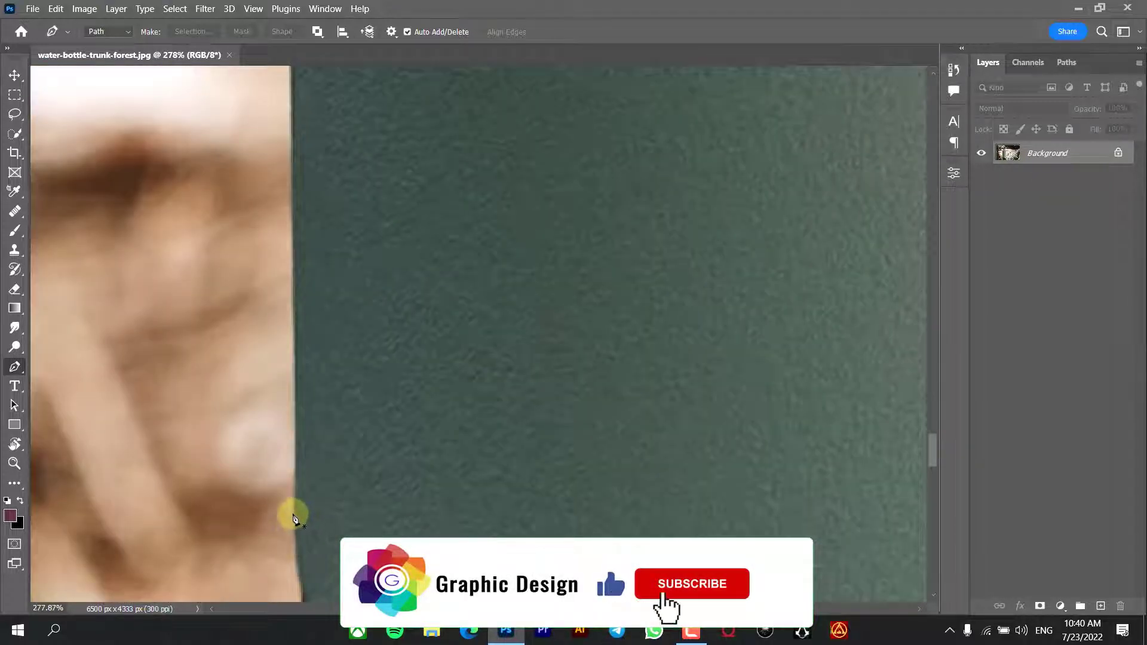
pyautogui.click(294, 513)
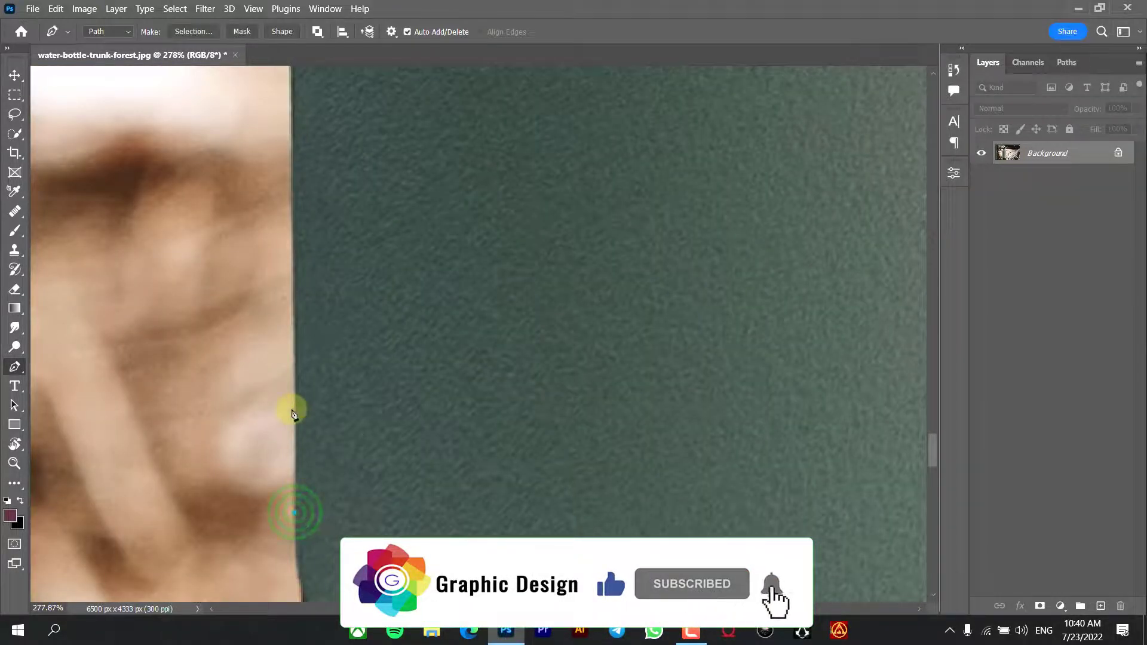
# - Extend the path straight up the bottle's left side and curve it into the start of the left shoulder
pyautogui.scroll(4, 292, 413)
pyautogui.scroll(5, 276, 407)
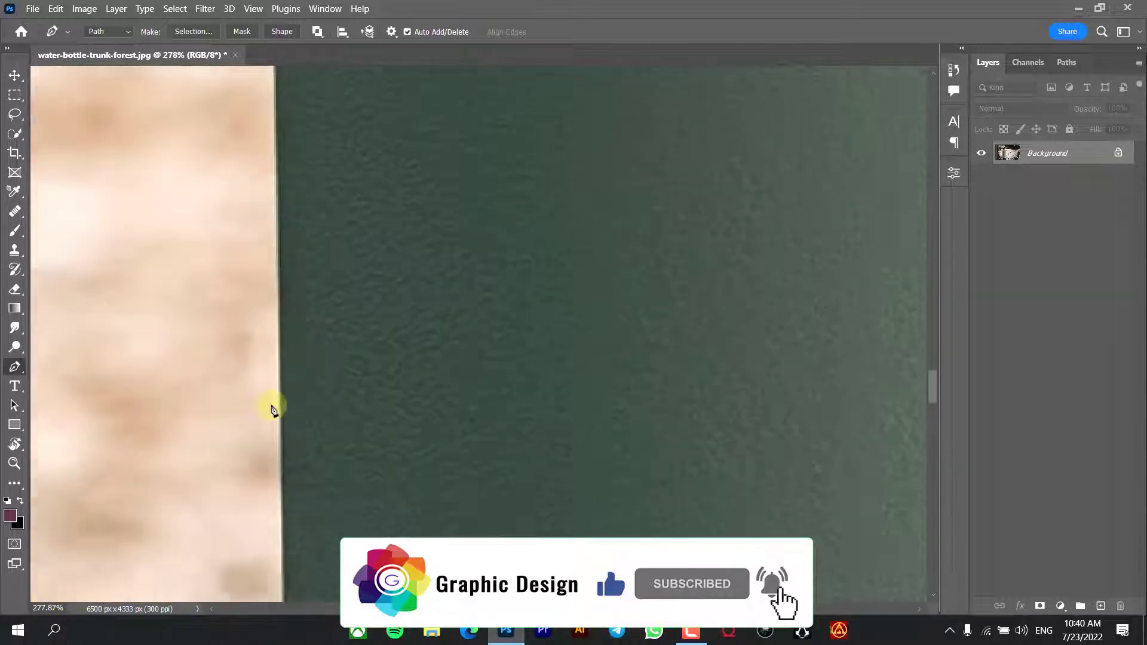
pyautogui.scroll(6, 271, 411)
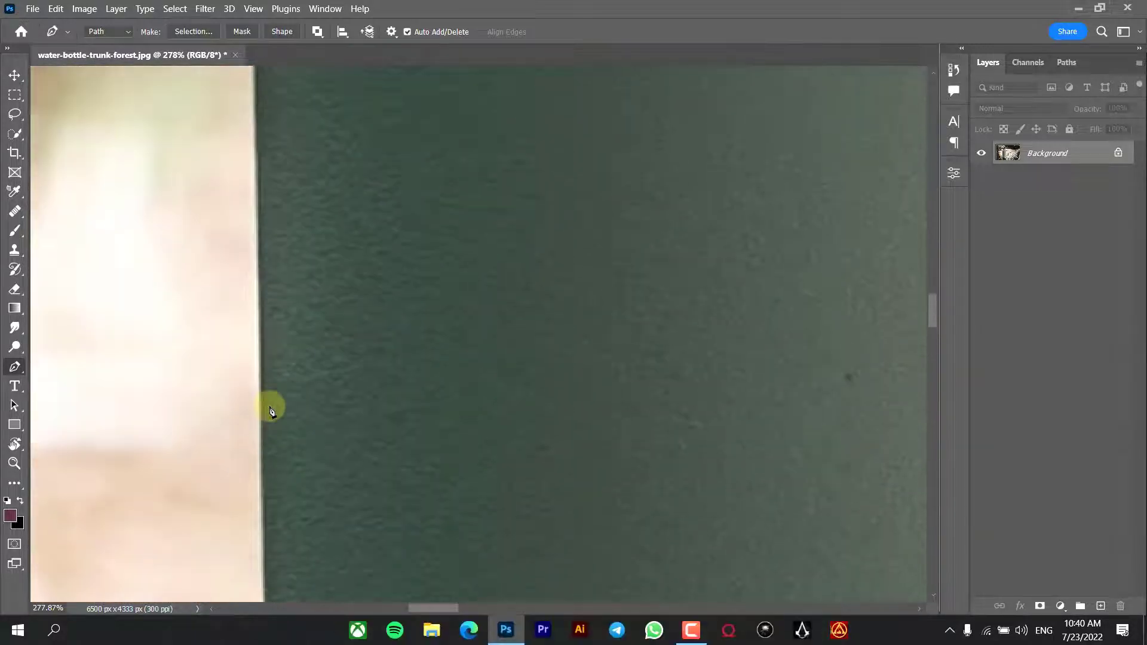
pyautogui.scroll(2, 269, 406)
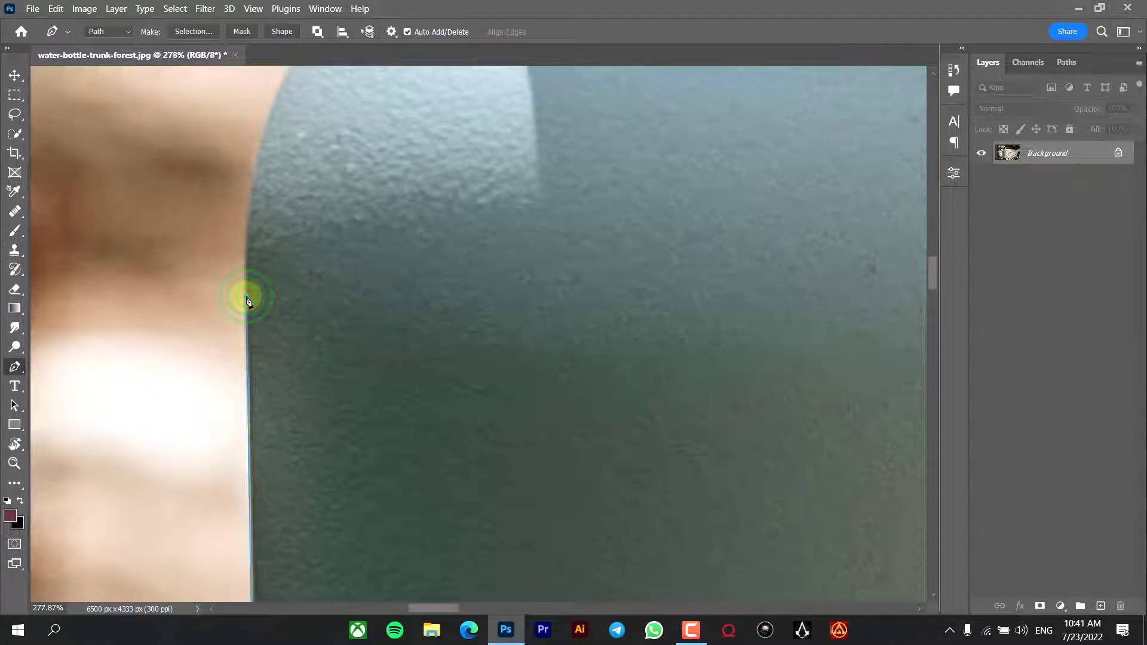
pyautogui.scroll(5, 235, 255)
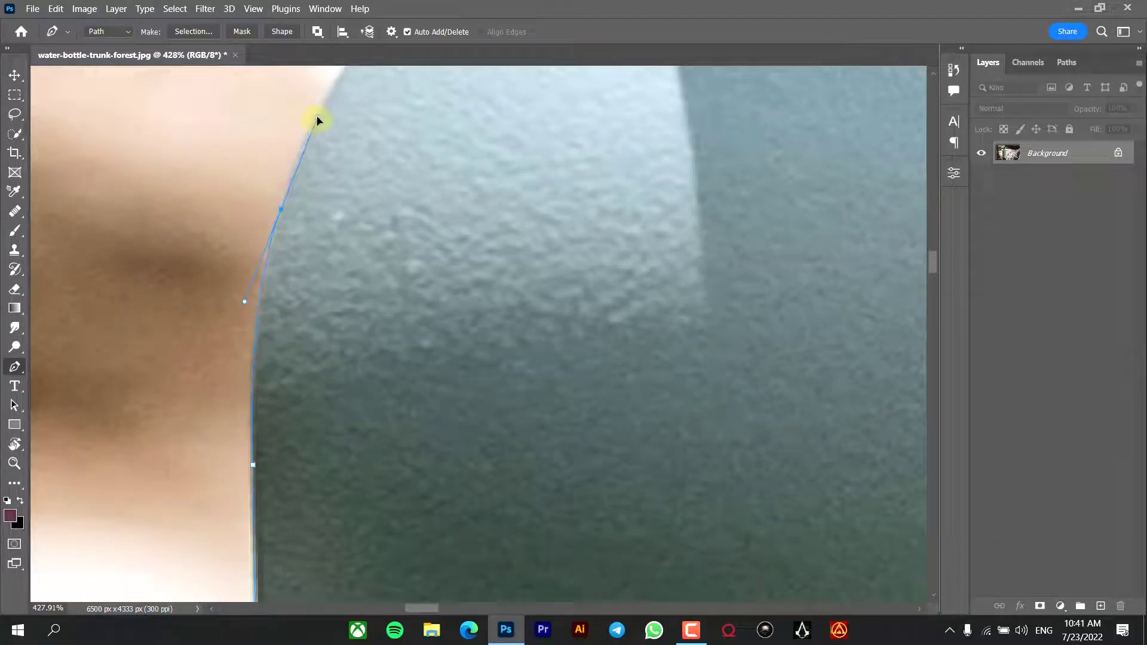
pyautogui.scroll(6, 425, 143)
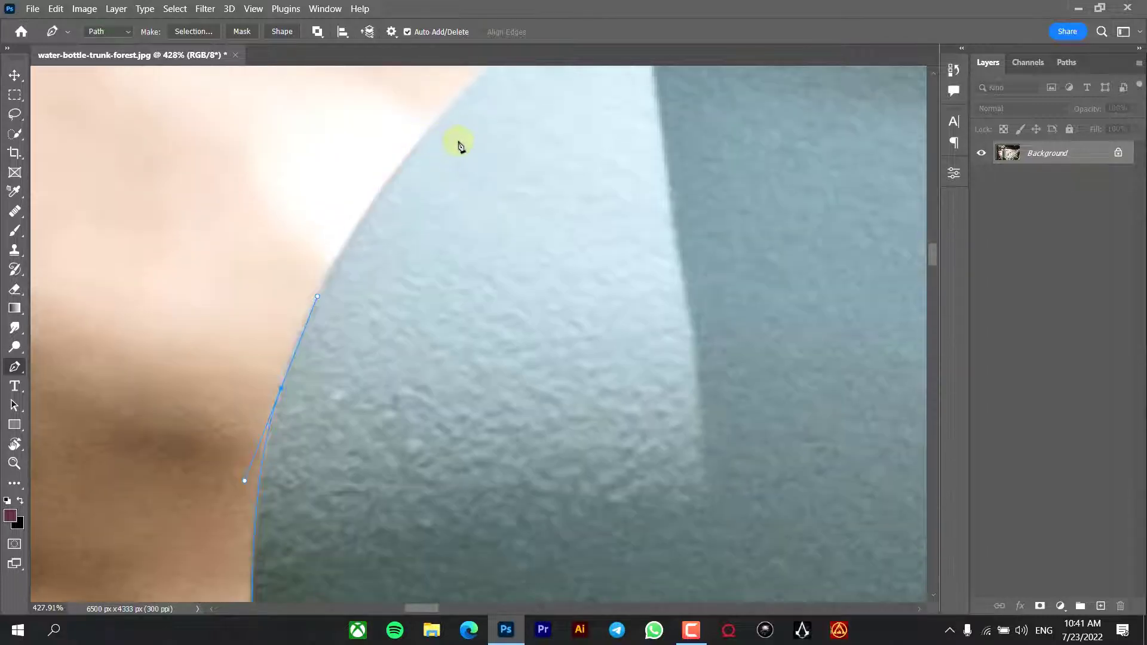
# - Trace the path over the left shoulder, up the neck and onto the lower edge of the metal neck ring
pyautogui.moveTo(471, 155); pyautogui.dragTo(600, 72)
pyautogui.scroll(6, 600, 179)
pyautogui.moveTo(604, 266); pyautogui.dragTo(622, 250)
pyautogui.scroll(5, 625, 257)
pyautogui.moveTo(628, 329); pyautogui.dragTo(626, 240)
pyautogui.click(621, 220)
pyautogui.scroll(5, 652, 243)
pyautogui.click(627, 259)
pyautogui.moveTo(429, 607); pyautogui.dragTo(443, 607)
pyautogui.click(526, 448)
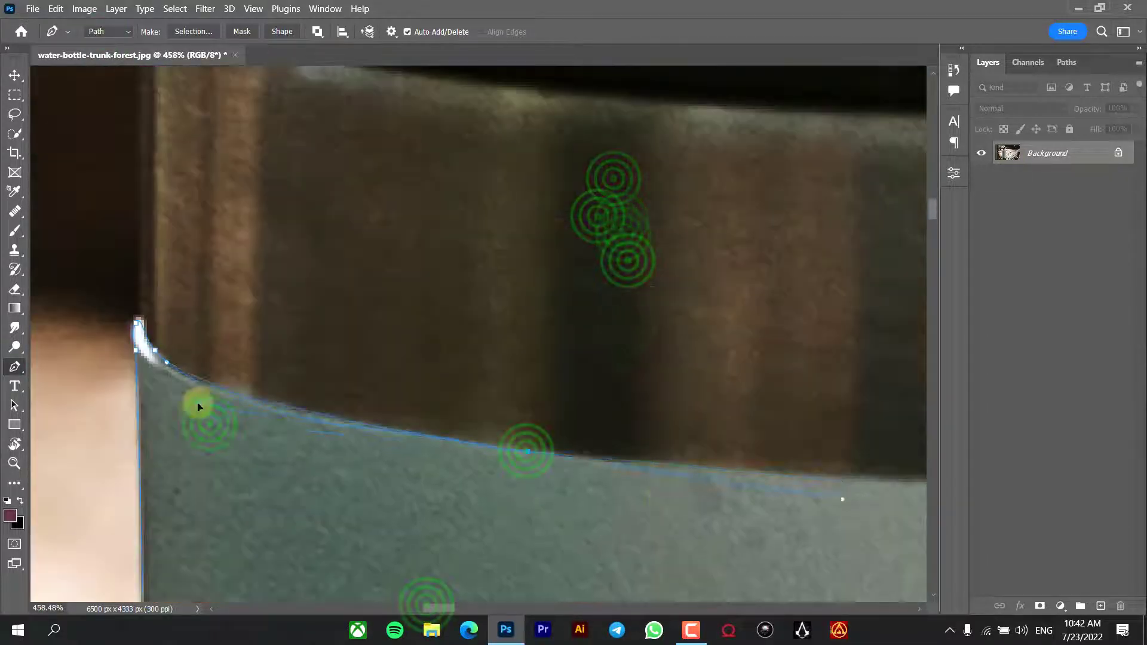
# - Continue the path across the ring's lower edge, down the right side of the neck and around the right shoulder
pyautogui.moveTo(707, 446); pyautogui.dragTo(921, 380)
pyautogui.scroll(6, 837, 478)
pyautogui.click(526, 385)
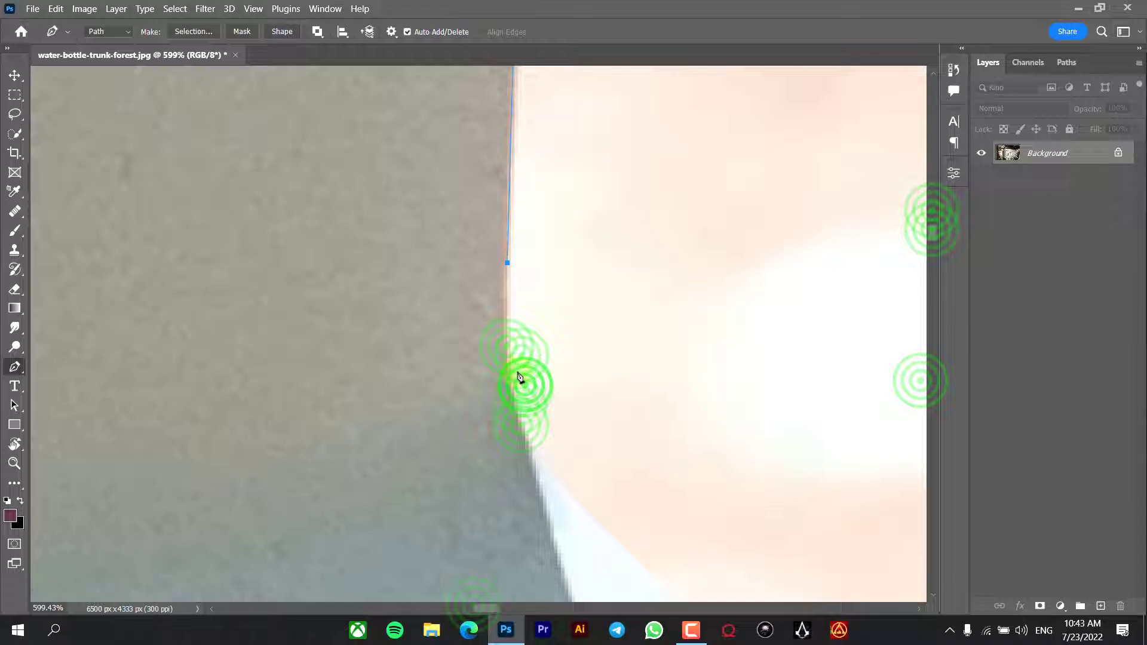
pyautogui.scroll(-3, 719, 447)
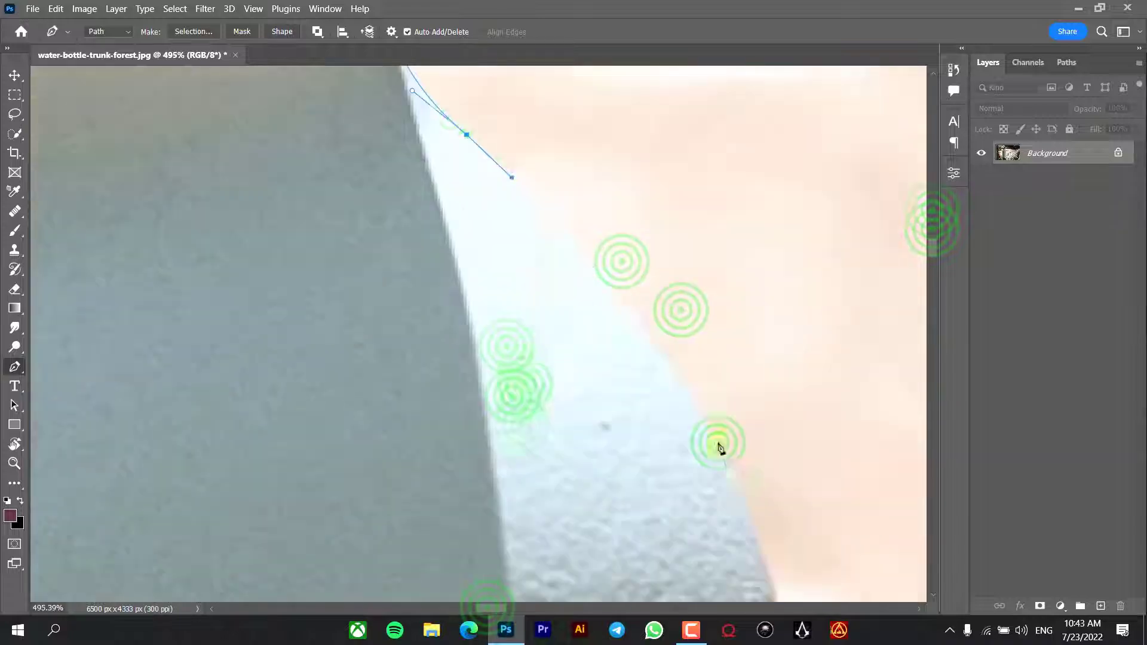
pyautogui.scroll(-3, 719, 402)
pyautogui.click(657, 283)
pyautogui.click(656, 345)
# - Extend the path down the bottle's right side and curve it around the lower right corner of the body
pyautogui.moveTo(932, 269); pyautogui.dragTo(932, 469)
pyautogui.click(553, 279)
pyautogui.moveTo(461, 415); pyautogui.dragTo(392, 507)
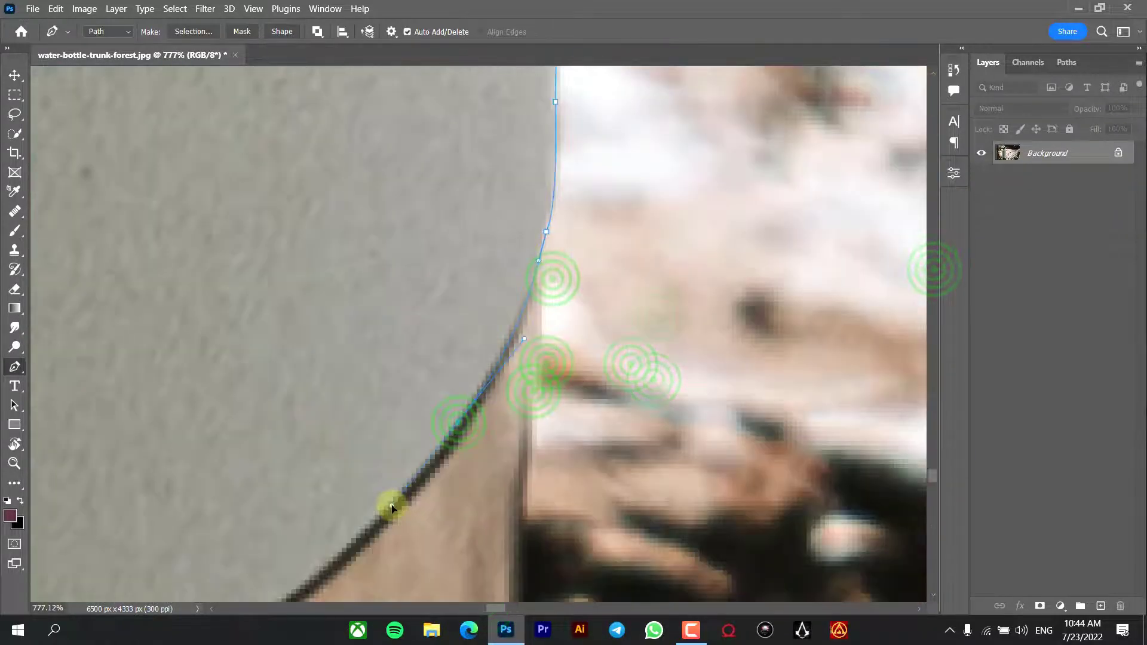
pyautogui.scroll(-3, 392, 507)
# - Trace the curved edge above the metal base and close the path at the starting anchor on the left side
pyautogui.moveTo(497, 606); pyautogui.dragTo(476, 607)
pyautogui.moveTo(345, 477); pyautogui.dragTo(35, 510)
pyautogui.moveTo(694, 442); pyautogui.dragTo(780, 385)
pyautogui.moveTo(543, 440); pyautogui.dragTo(573, 440)
pyautogui.moveTo(131, 374); pyautogui.dragTo(367, 374)
pyautogui.moveTo(328, 373); pyautogui.dragTo(57, 290)
pyautogui.moveTo(604, 454); pyautogui.dragTo(596, 454)
pyautogui.scroll(5, 98, 263)
pyautogui.moveTo(411, 329); pyautogui.dragTo(382, 225)
pyautogui.moveTo(381, 225); pyautogui.dragTo(397, 279)
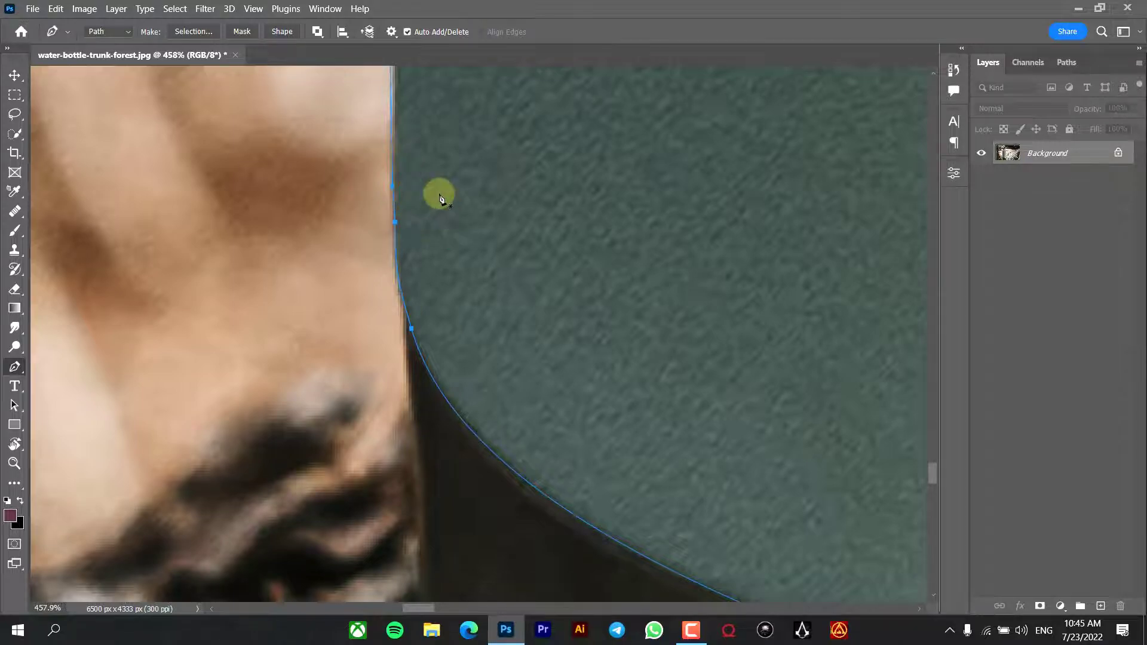
# - Convert the closed bottle path into a new anti-aliased selection with a feather radius of 0 pixels
pyautogui.hotkey('ctrl', '0')
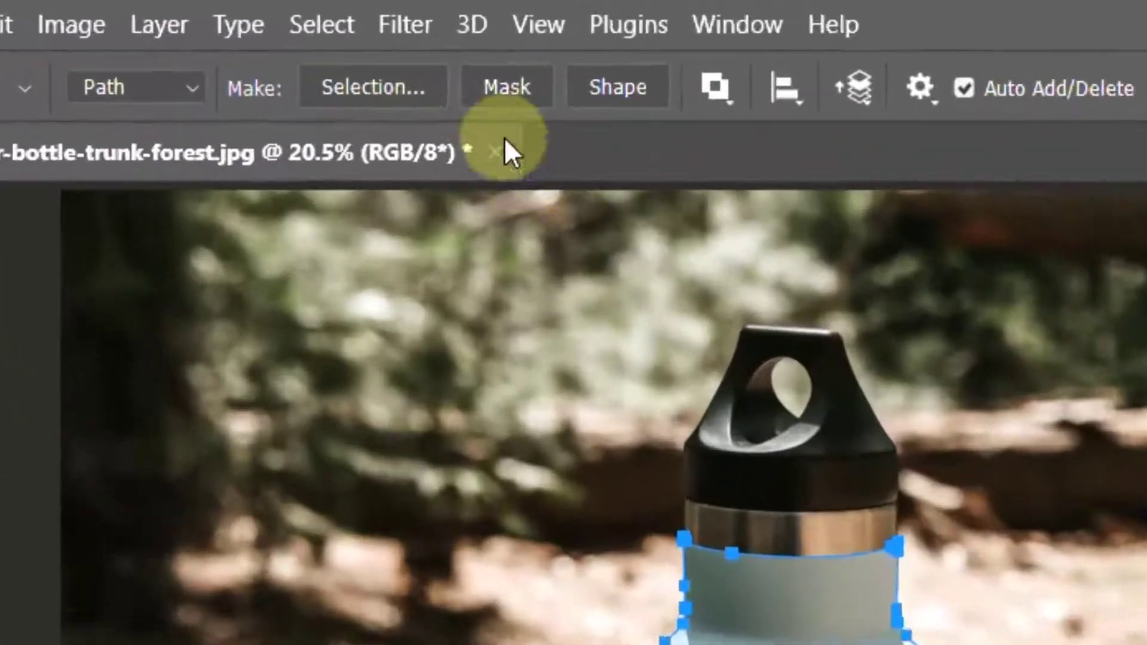
pyautogui.click(203, 31)
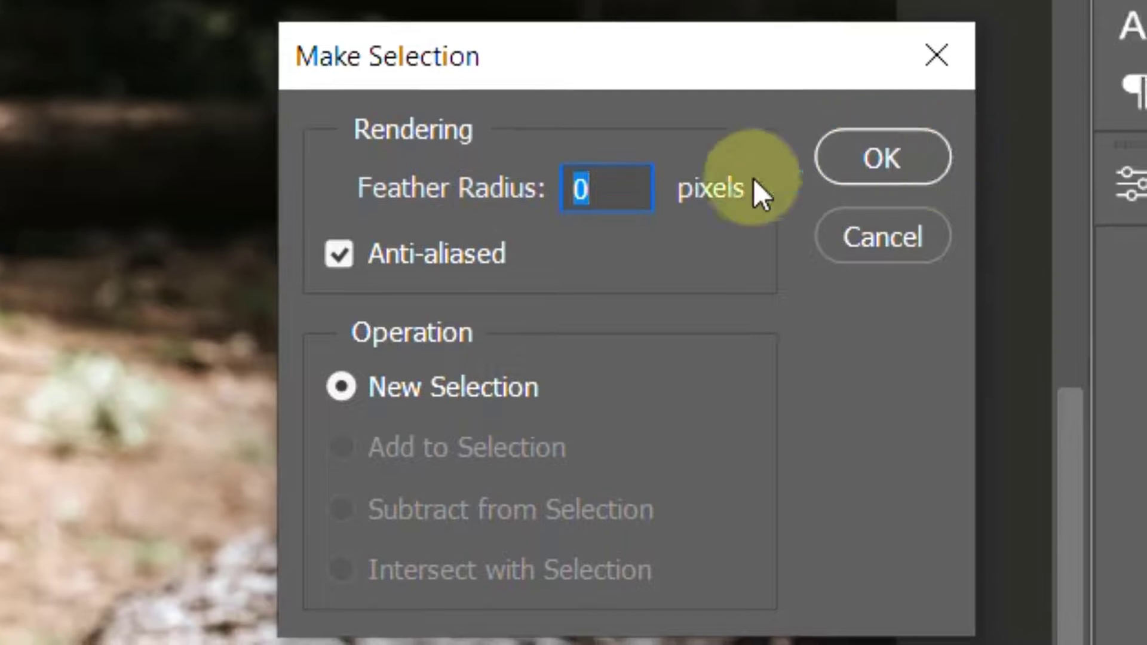
pyautogui.doubleClick(632, 190)
pyautogui.click(864, 171)
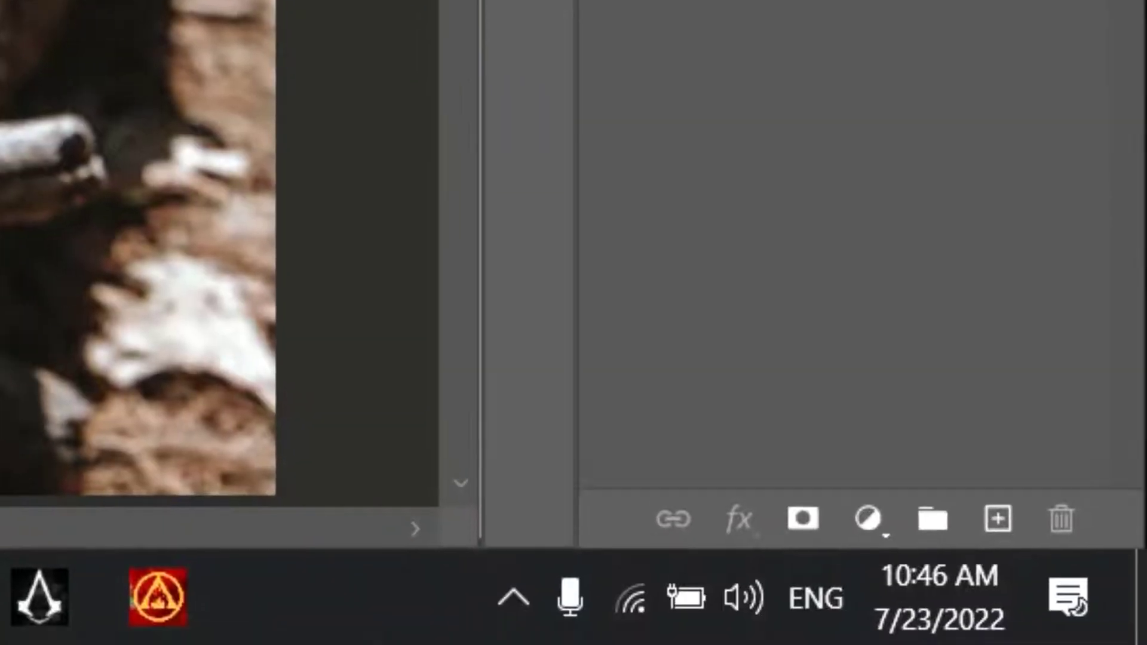
# - Add a Hue/Saturation adjustment layer for the selected bottle body and lower the saturation until the body is neutral grey
pyautogui.click(868, 518)
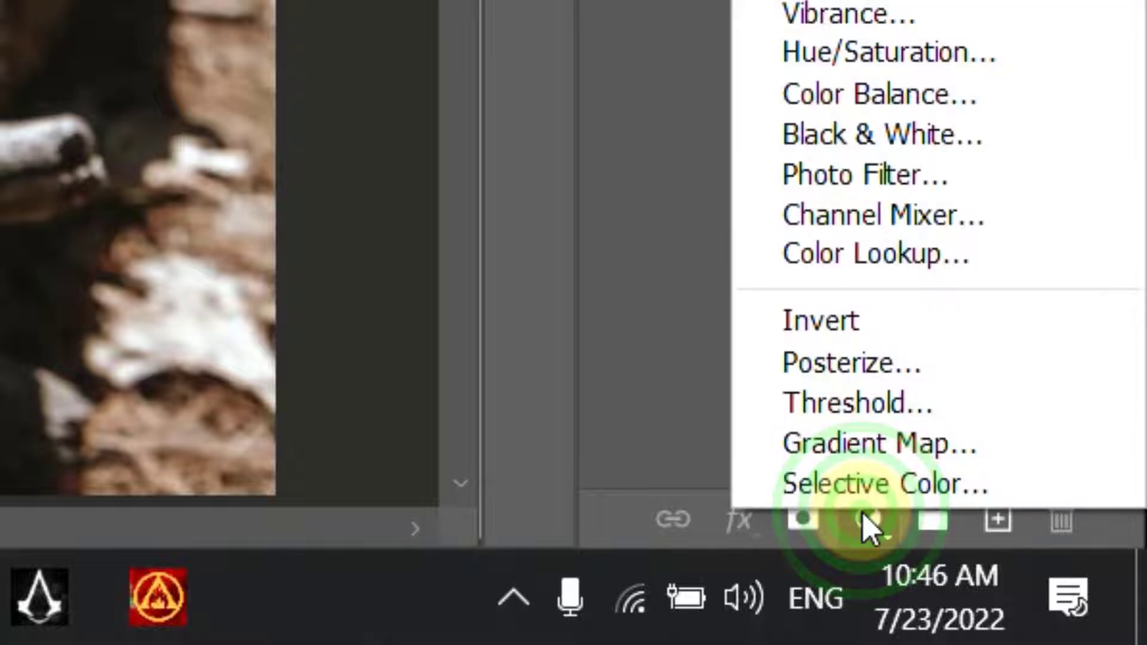
pyautogui.click(970, 53)
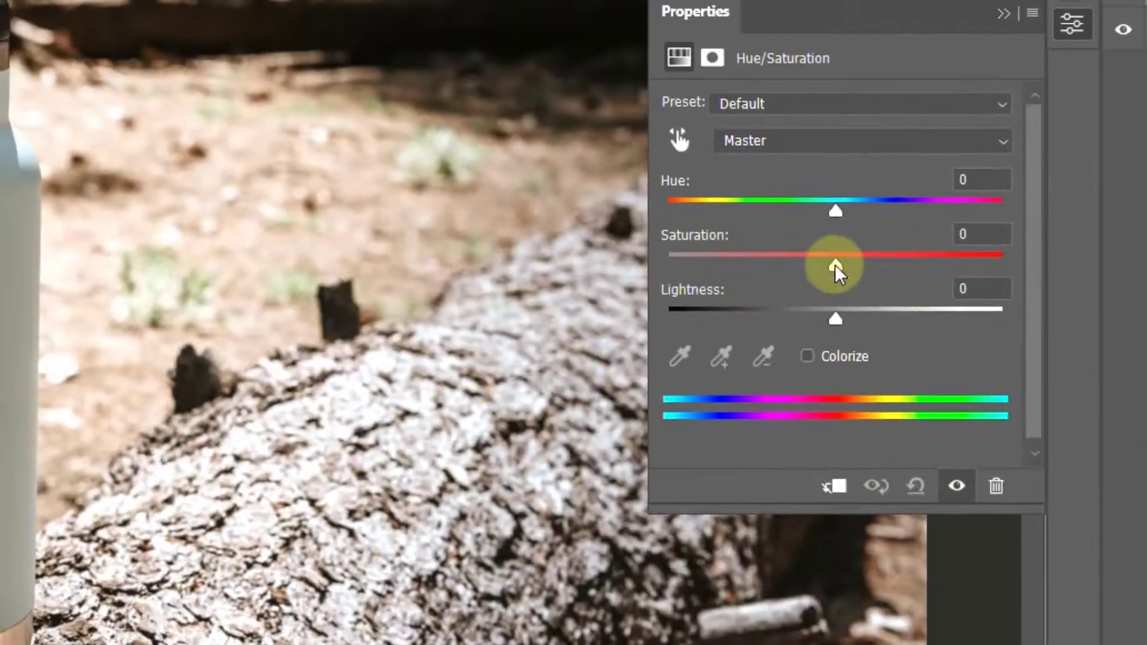
pyautogui.click(835, 265)
pyautogui.moveTo(601, 274); pyautogui.dragTo(616, 285)
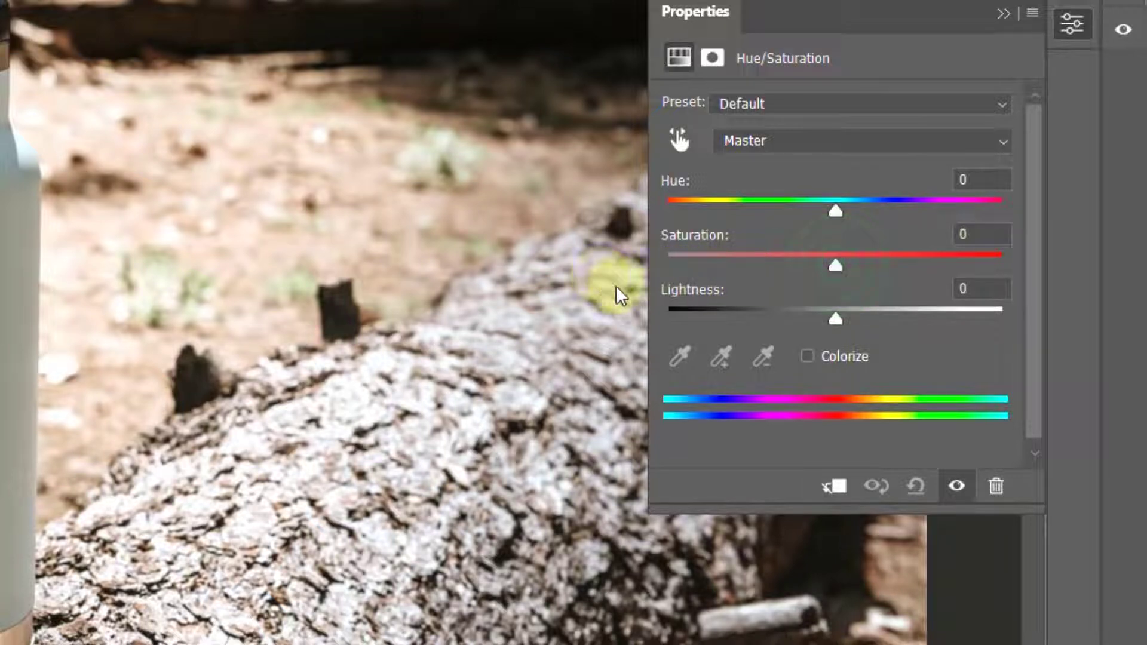
pyautogui.click(1003, 14)
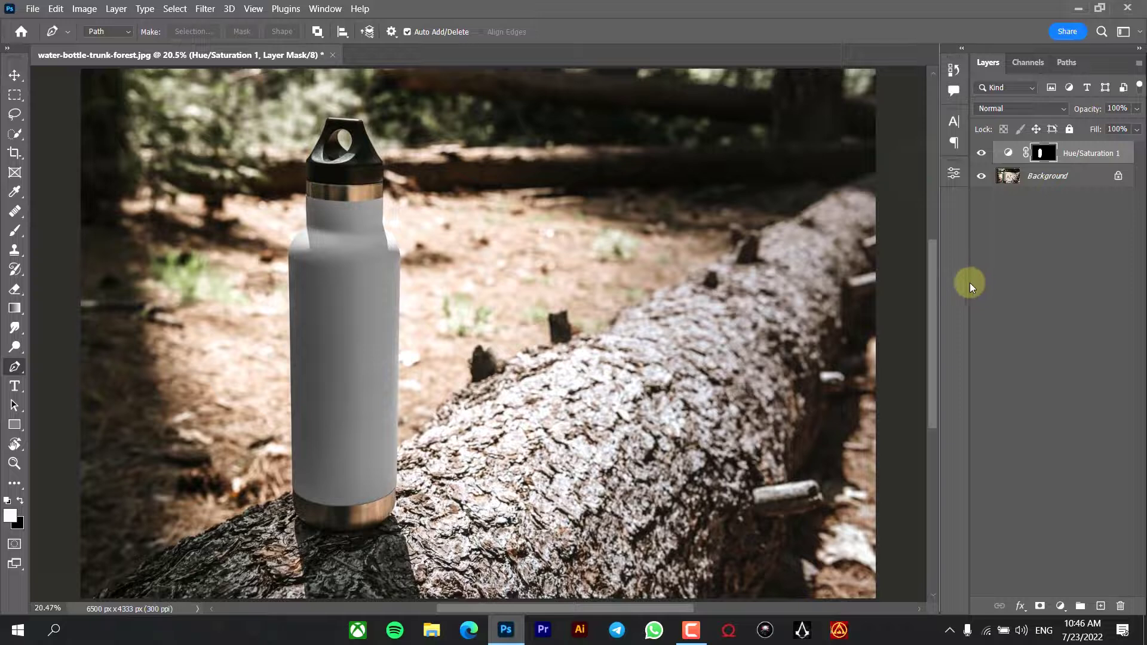
# - Show the rulers and place two horizontal guides at the metal ring and base and two vertical guides at the body's sides
pyautogui.hotkey('ctrl', 'r')
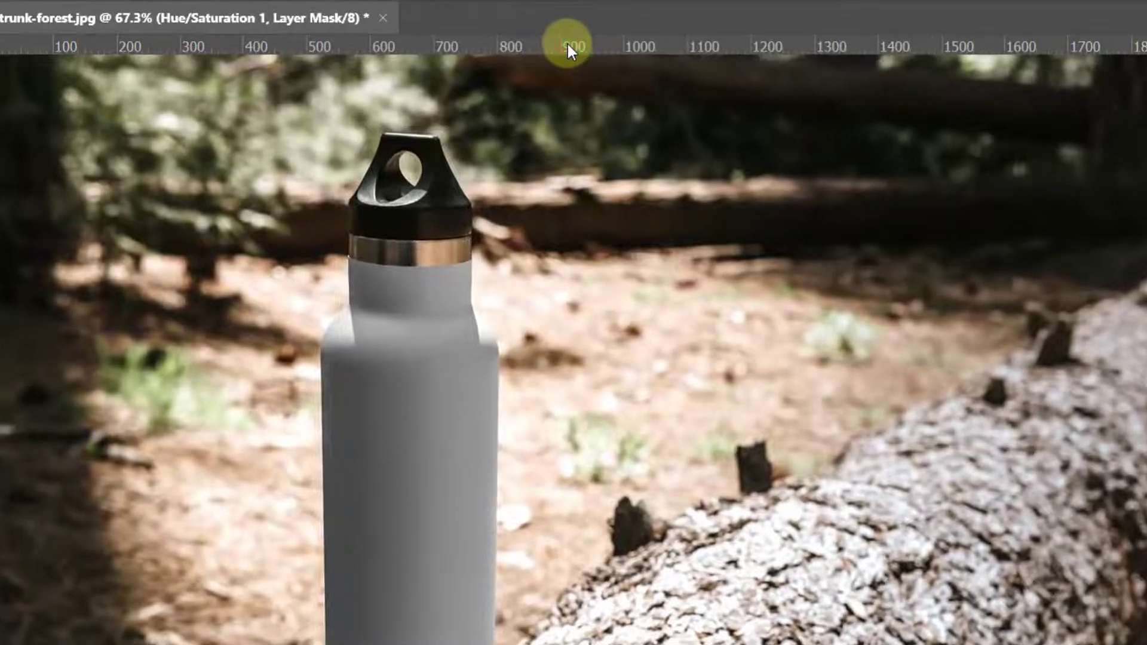
pyautogui.moveTo(568, 44); pyautogui.dragTo(556, 249)
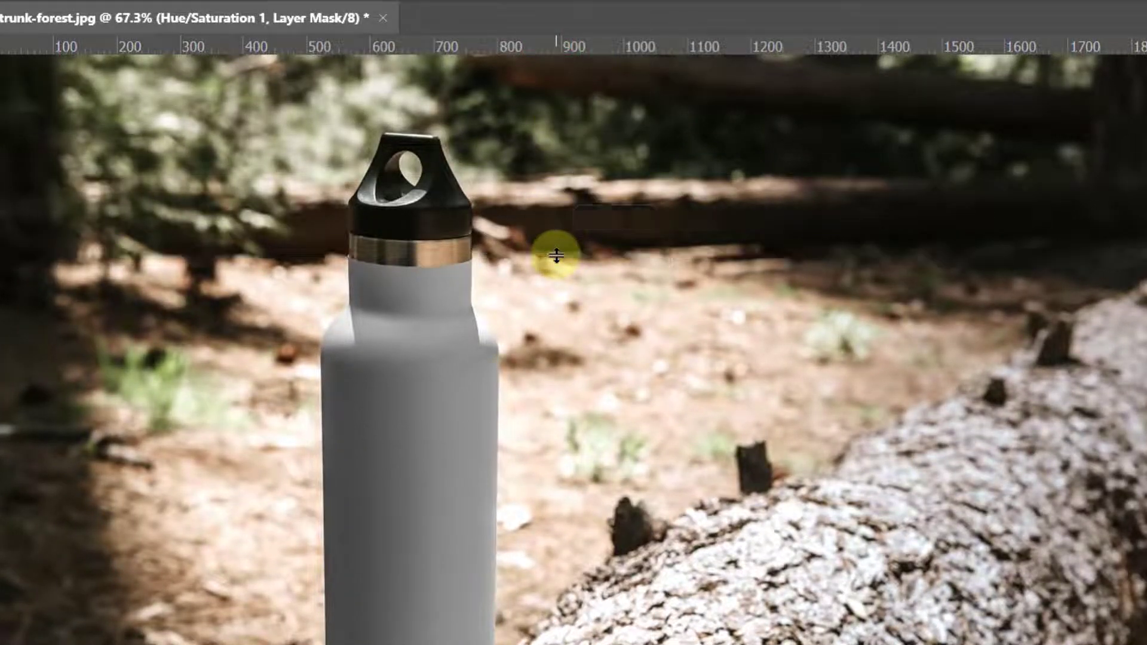
pyautogui.moveTo(497, 44); pyautogui.dragTo(575, 549)
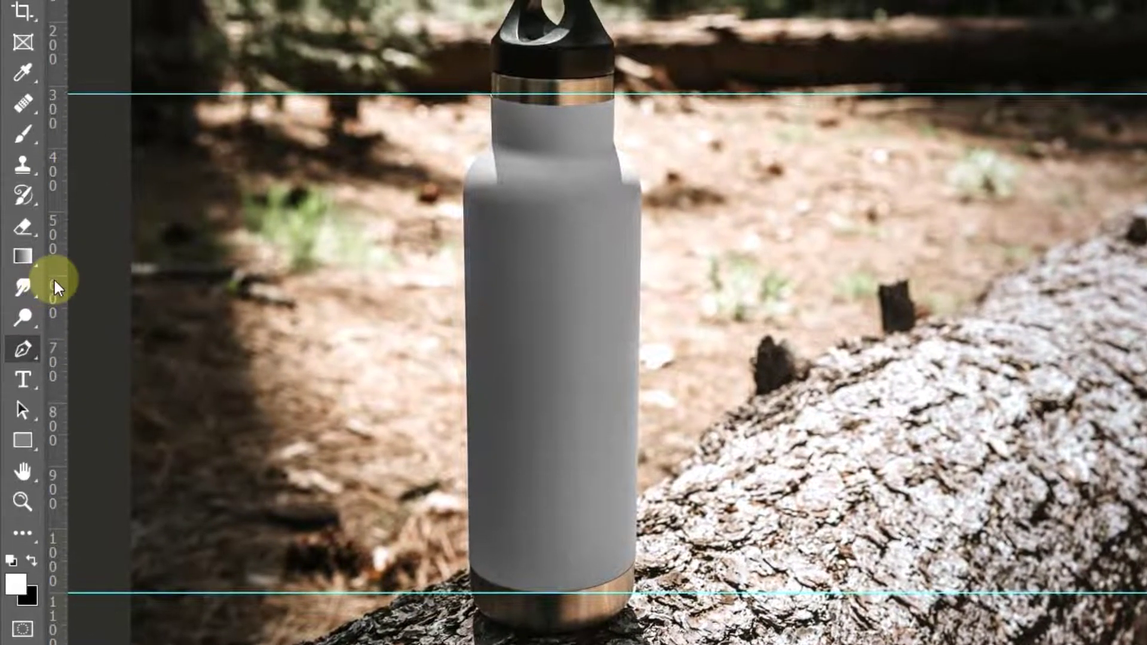
pyautogui.moveTo(54, 279); pyautogui.dragTo(457, 293)
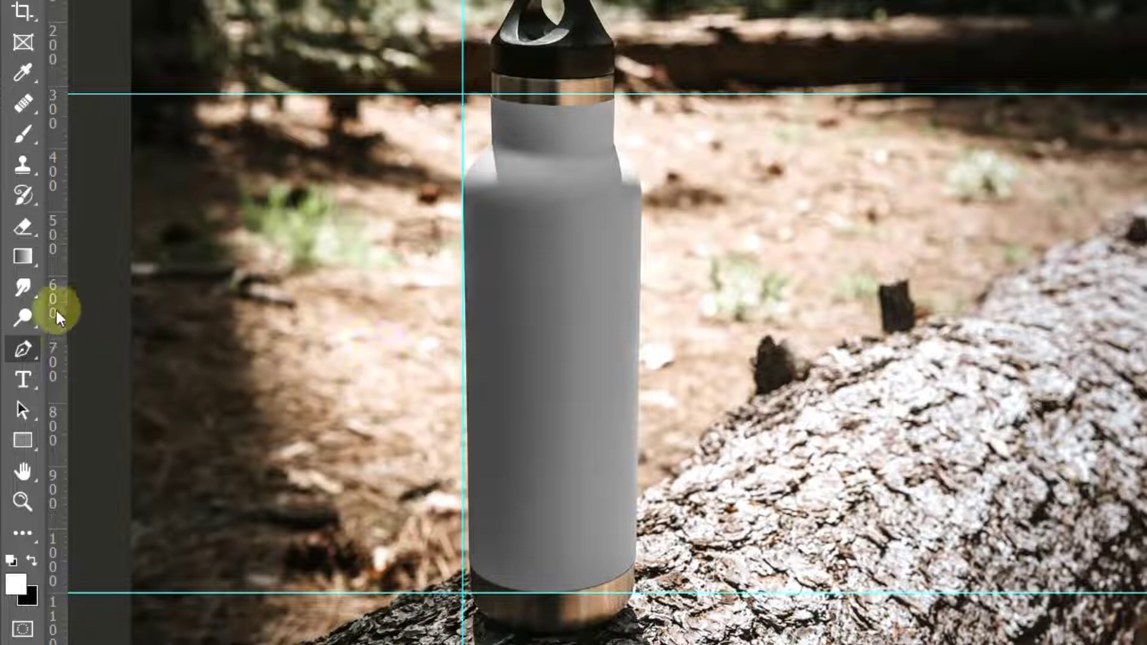
pyautogui.moveTo(56, 308); pyautogui.dragTo(632, 299)
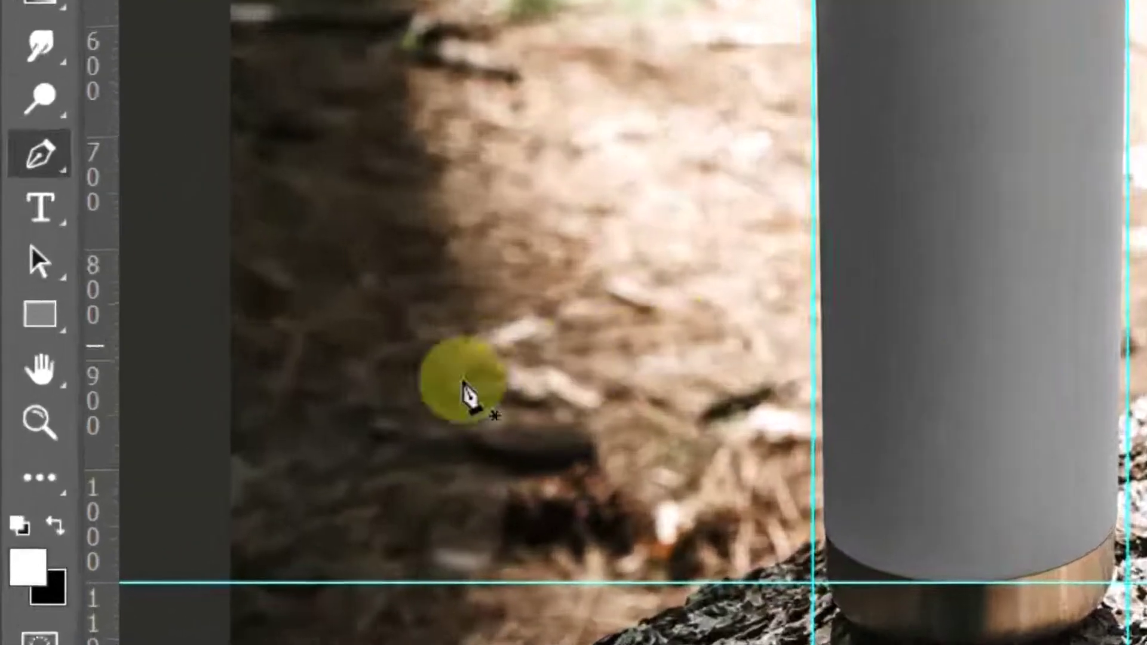
# - Draw a rectangle shape of about 367 by 866 px over the bottle body, with a red fill and a 0 px stroke
pyautogui.click(51, 317)
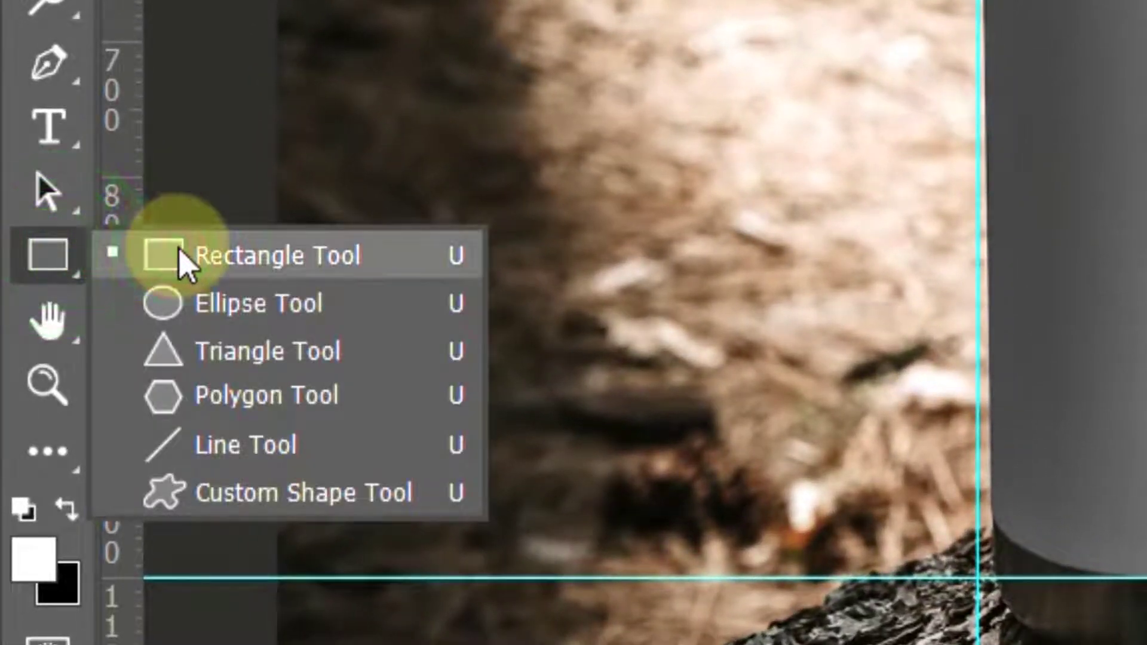
pyautogui.click(180, 254)
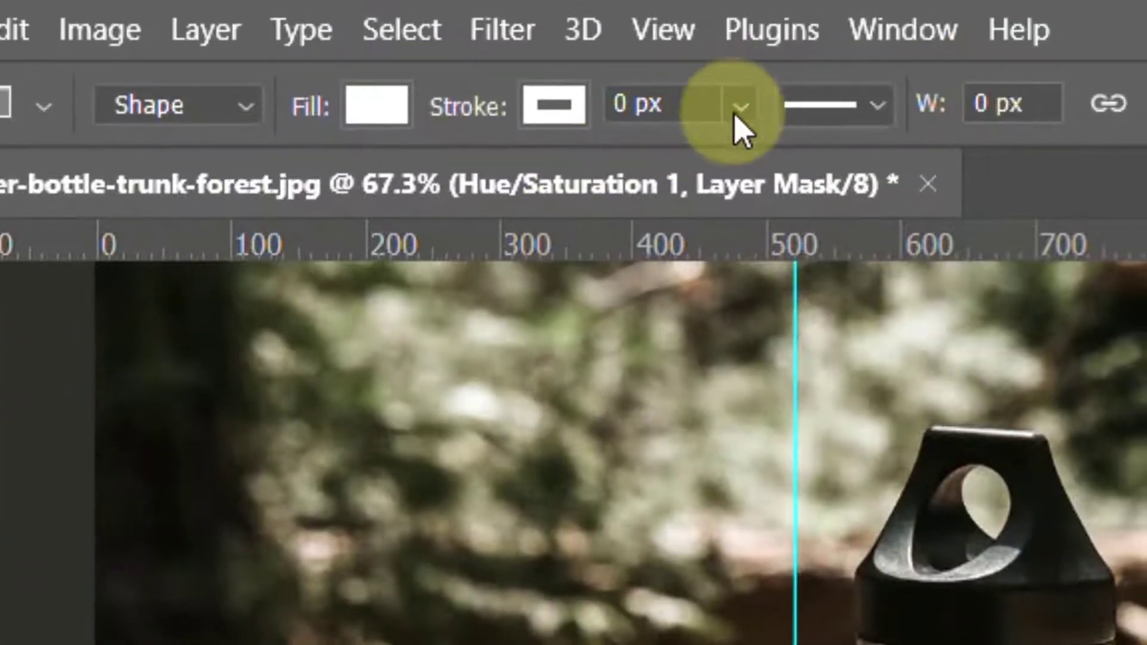
pyautogui.click(738, 113)
pyautogui.moveTo(755, 172); pyautogui.dragTo(661, 191)
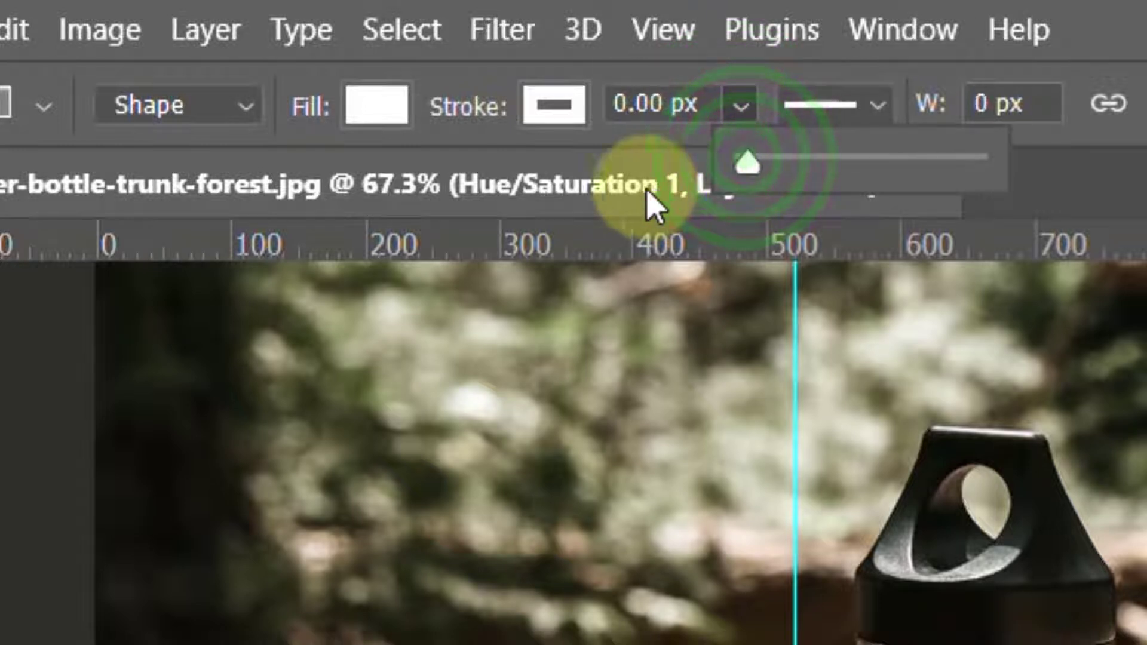
pyautogui.click(381, 113)
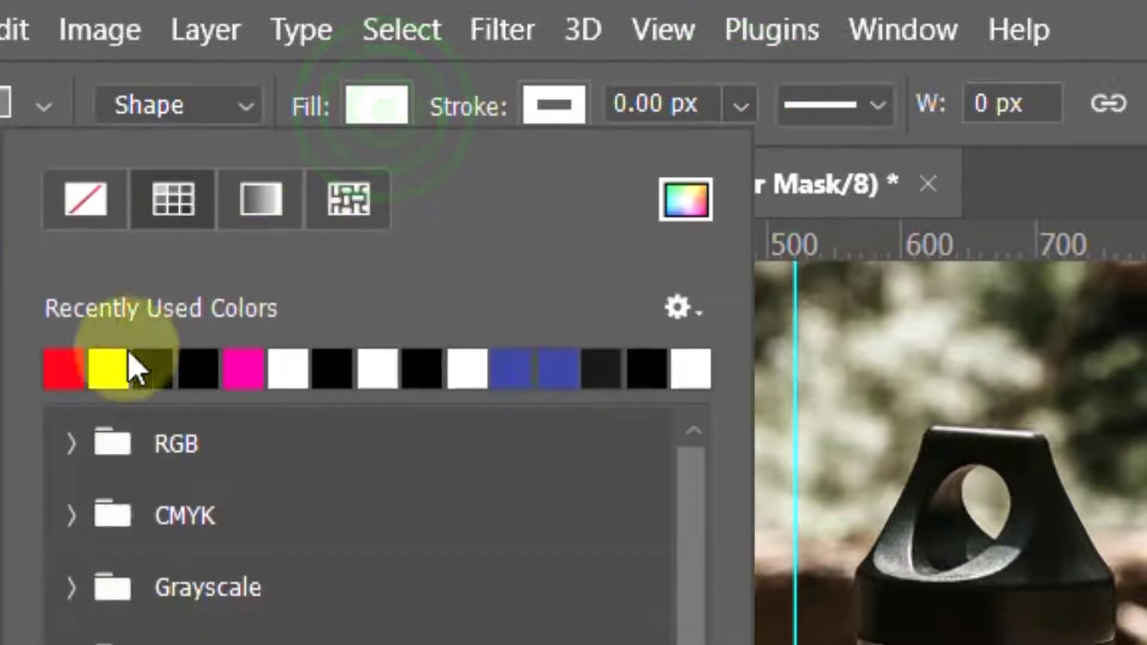
pyautogui.click(62, 366)
pyautogui.click(971, 6)
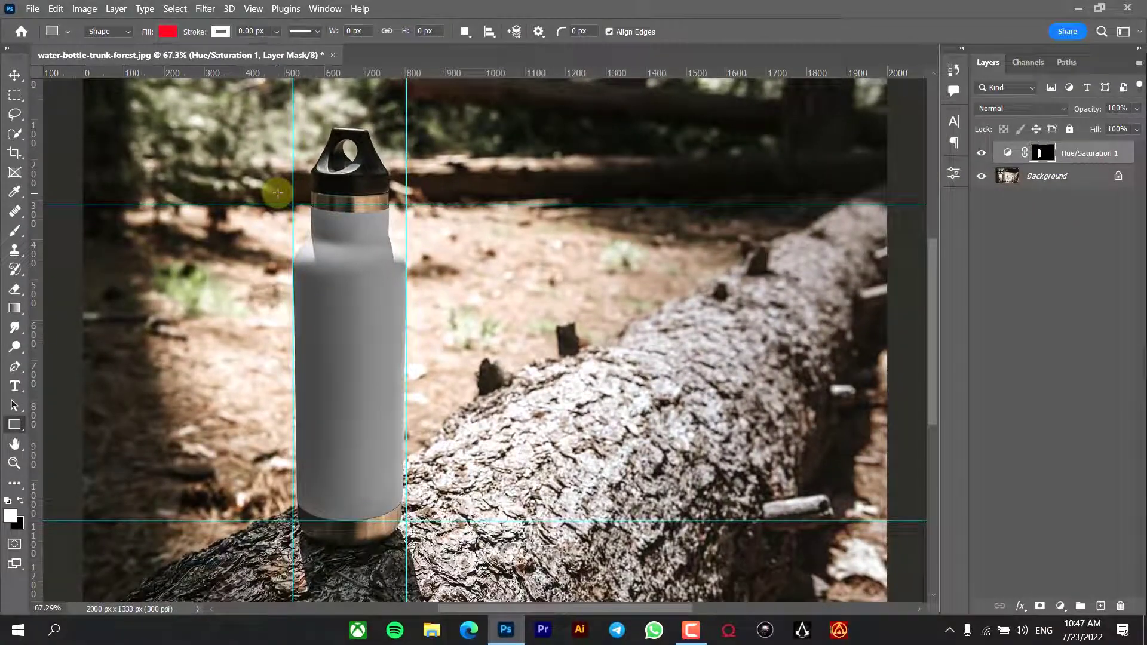
pyautogui.moveTo(596, 500); pyautogui.dragTo(971, 644)
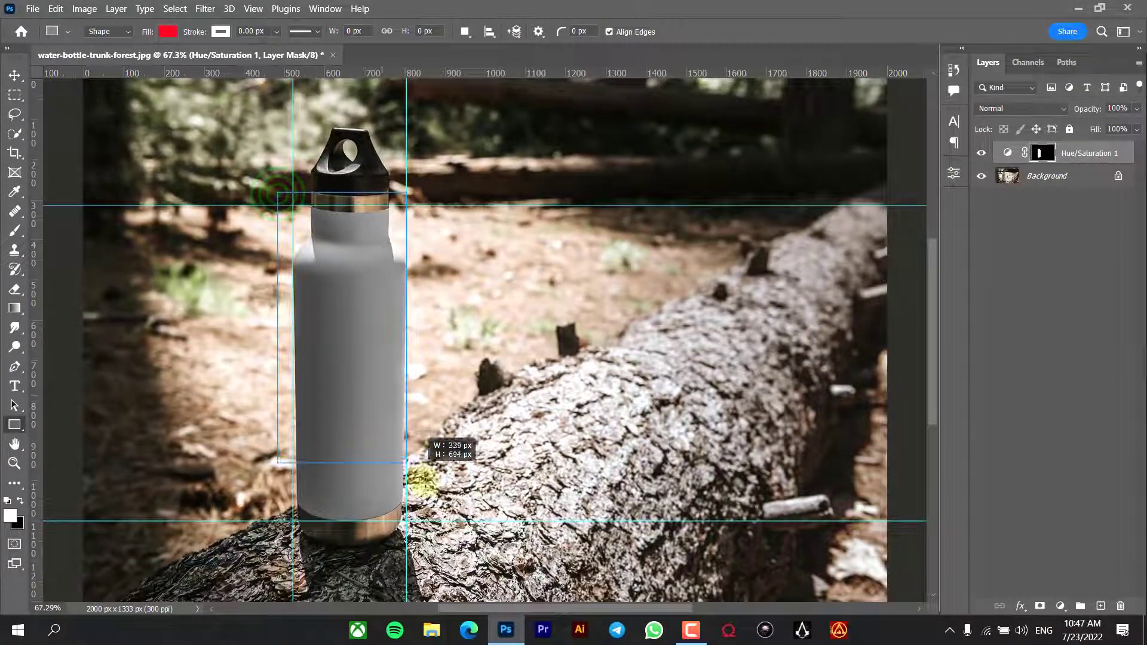
pyautogui.moveTo(425, 481); pyautogui.dragTo(425, 541)
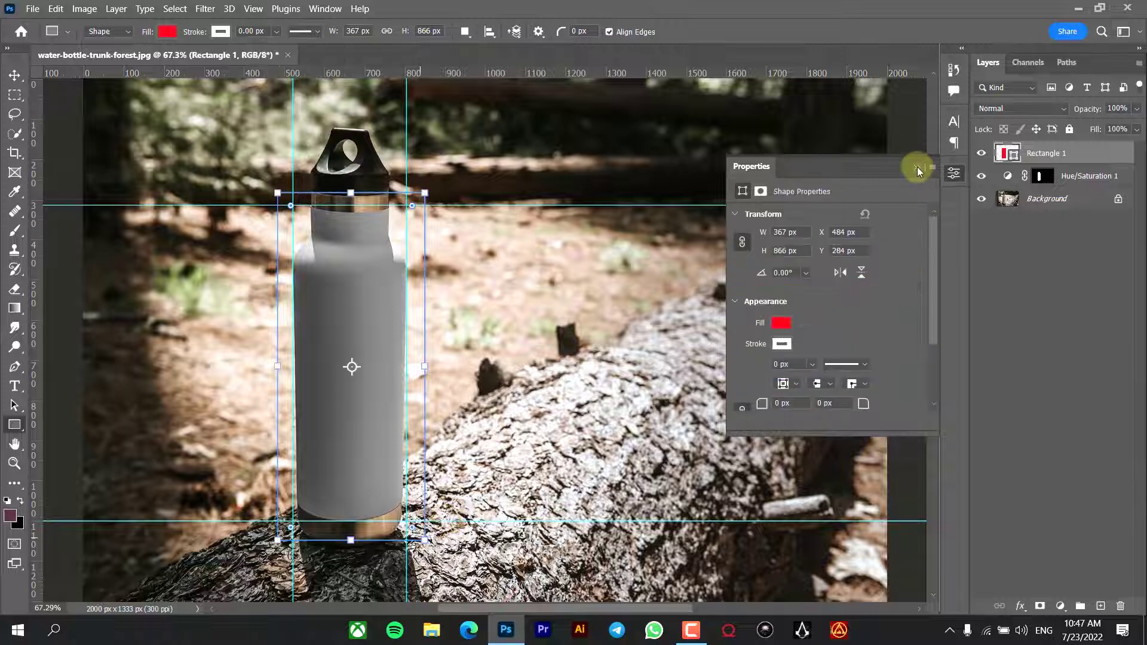
# - Convert the red rectangle layer to a Smart Object
pyautogui.click(917, 167)
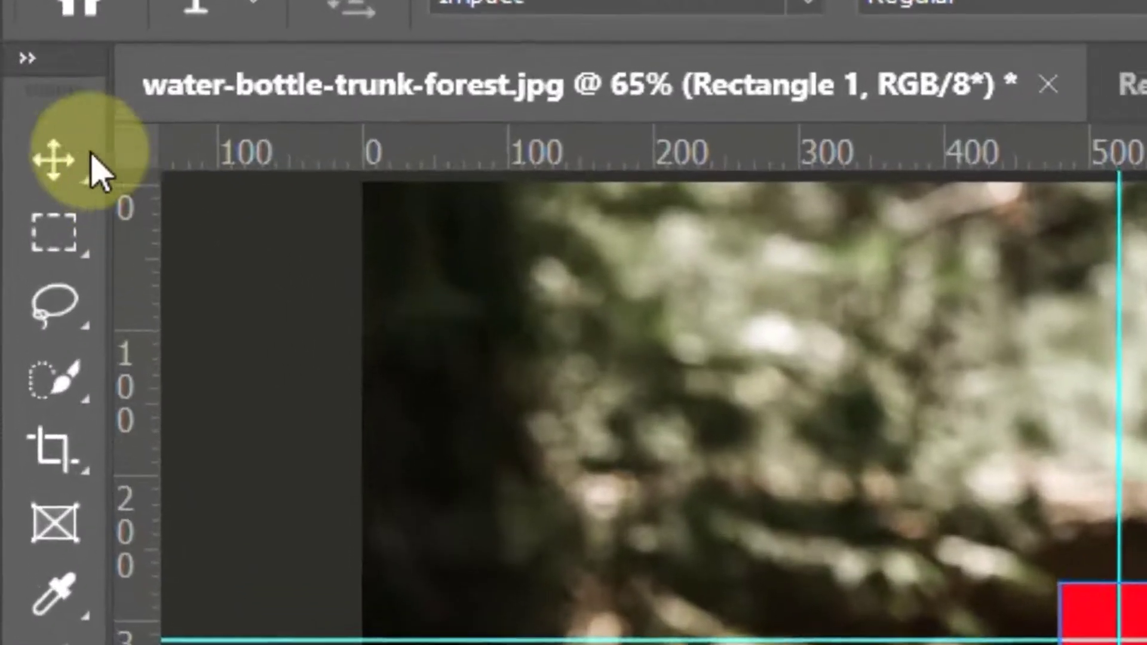
pyautogui.click(27, 103)
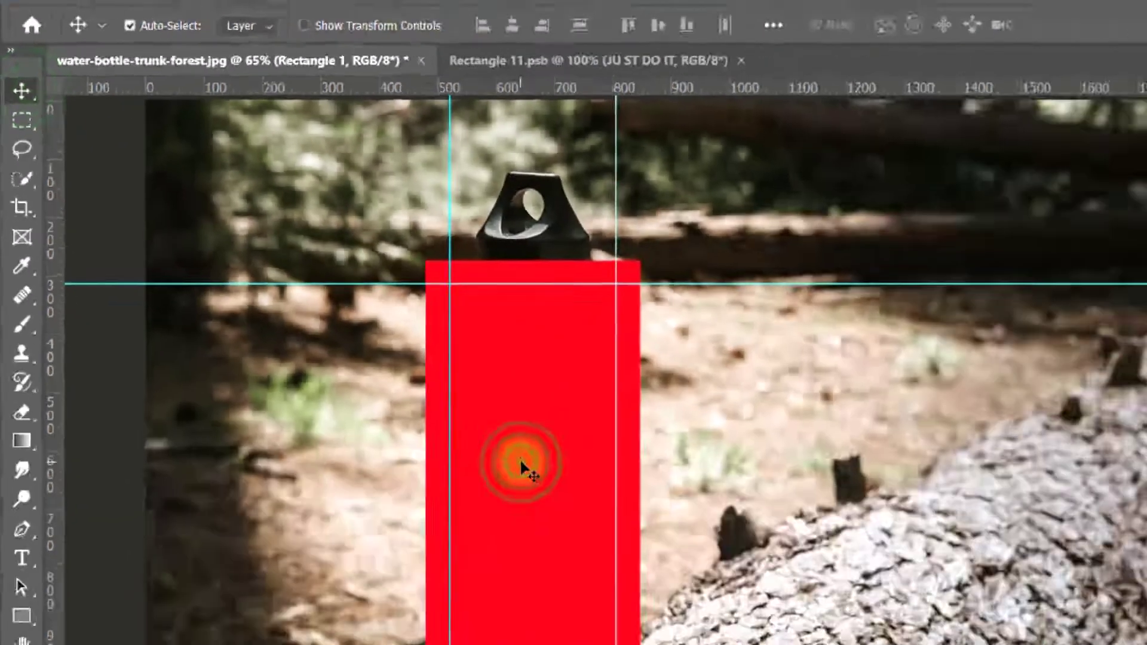
pyautogui.moveTo(520, 461); pyautogui.dragTo(520, 463)
pyautogui.moveTo(348, 324); pyautogui.dragTo(348, 325)
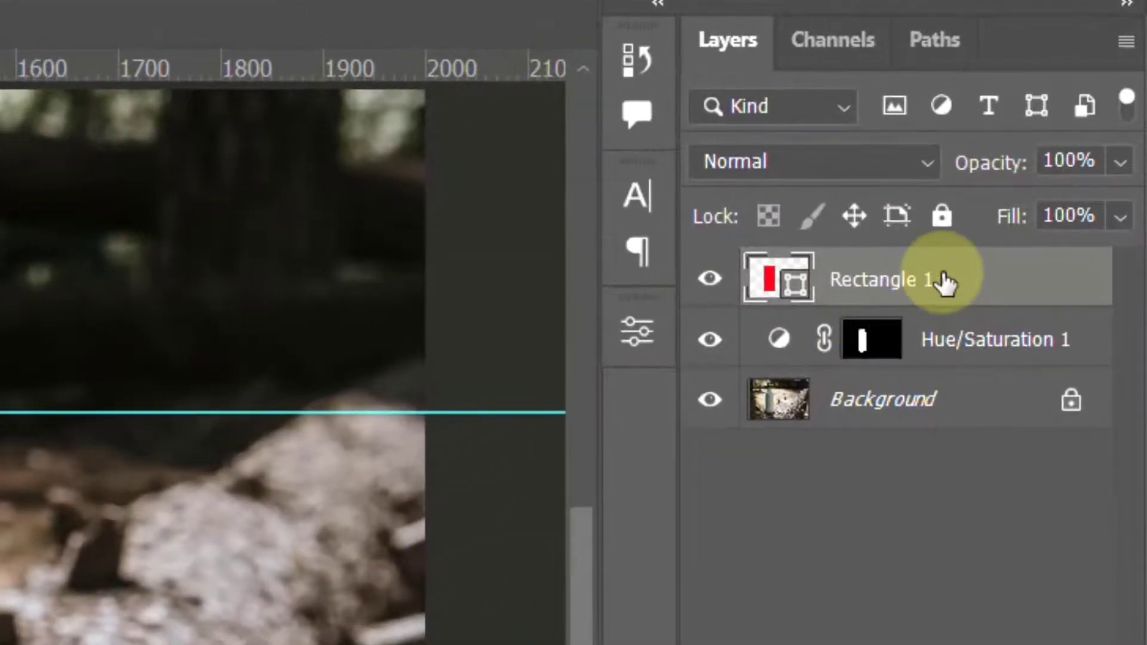
pyautogui.rightClick(943, 281)
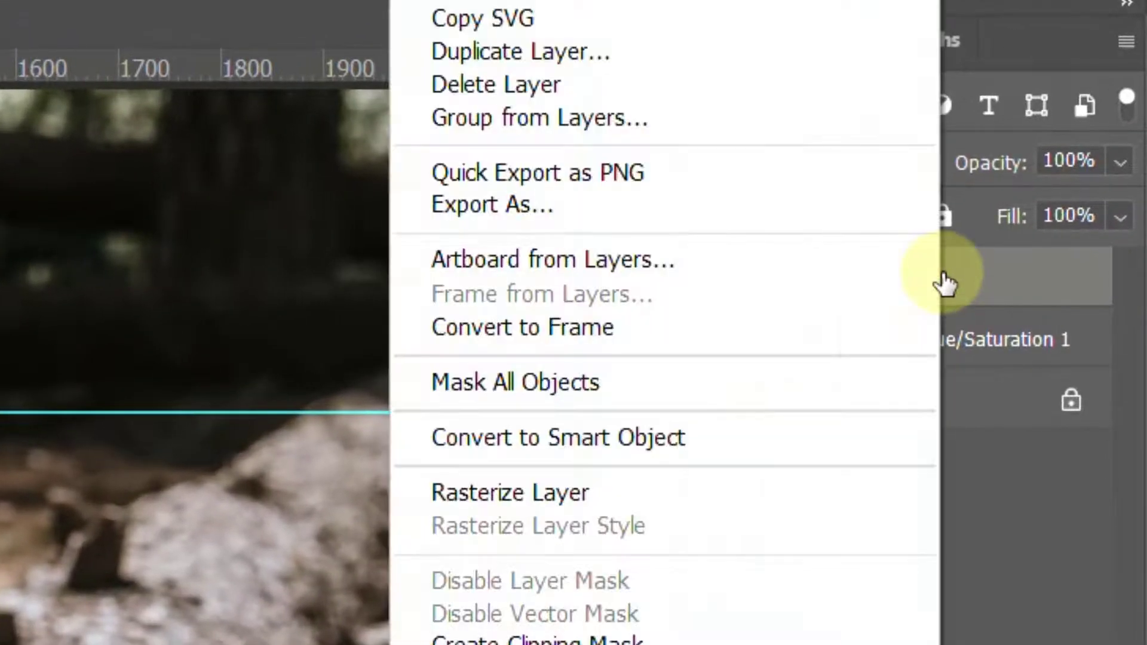
pyautogui.click(829, 421)
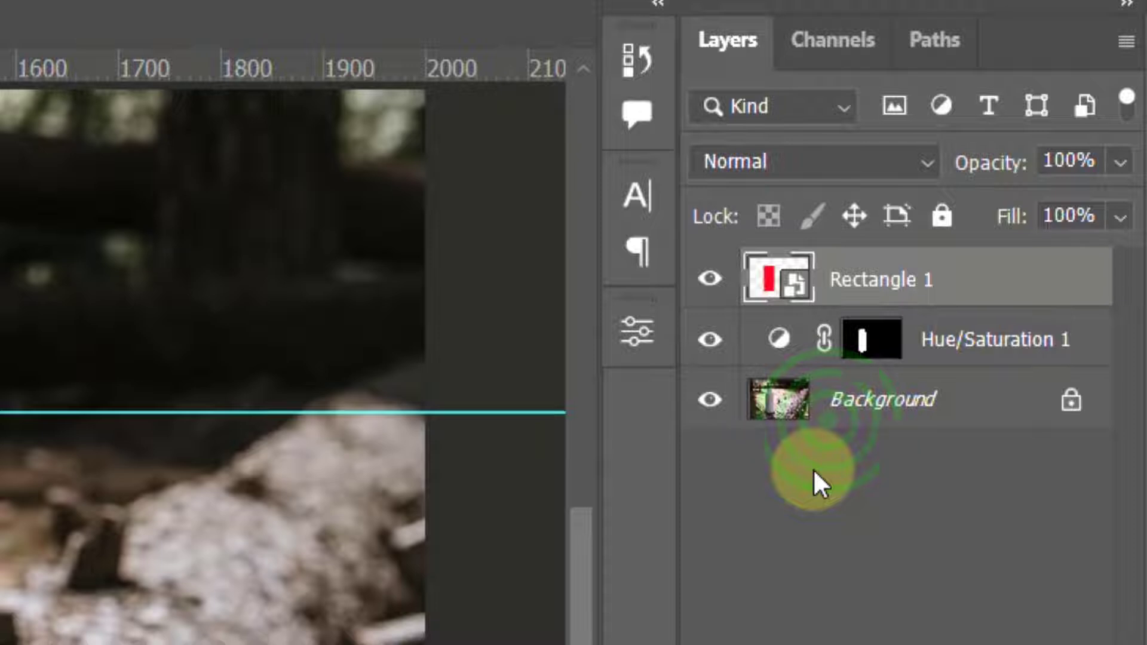
# - Lower the opacity of the rectangle layer to 53% so the bottle shows through
pyautogui.click(1115, 168)
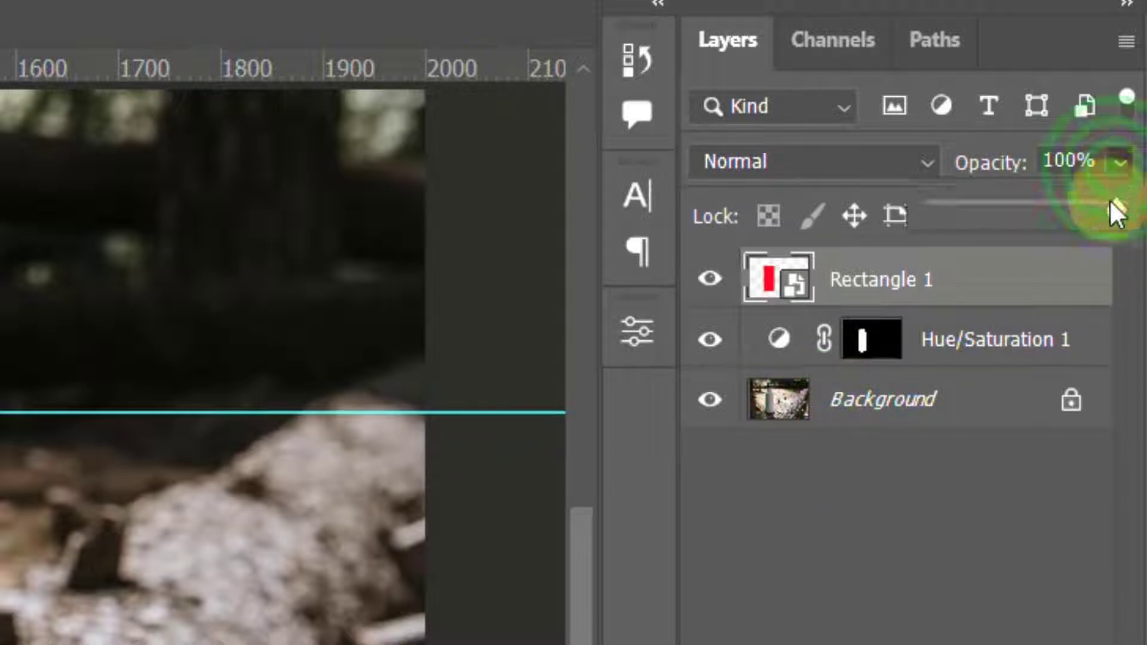
pyautogui.moveTo(1116, 209); pyautogui.dragTo(1032, 210)
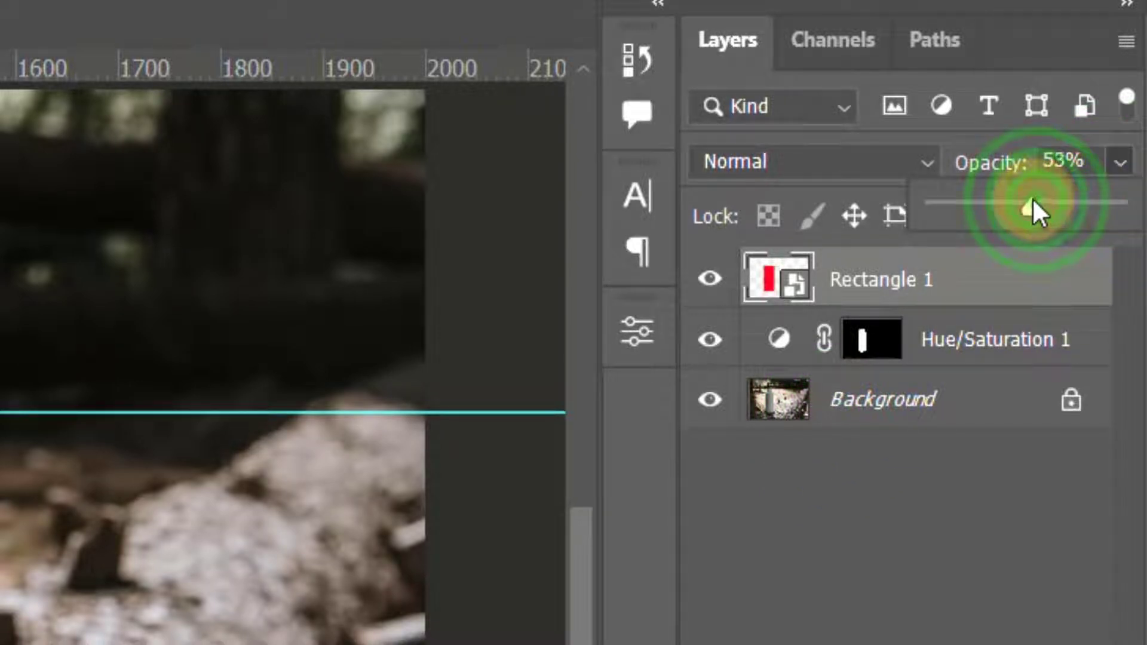
pyautogui.click(995, 274)
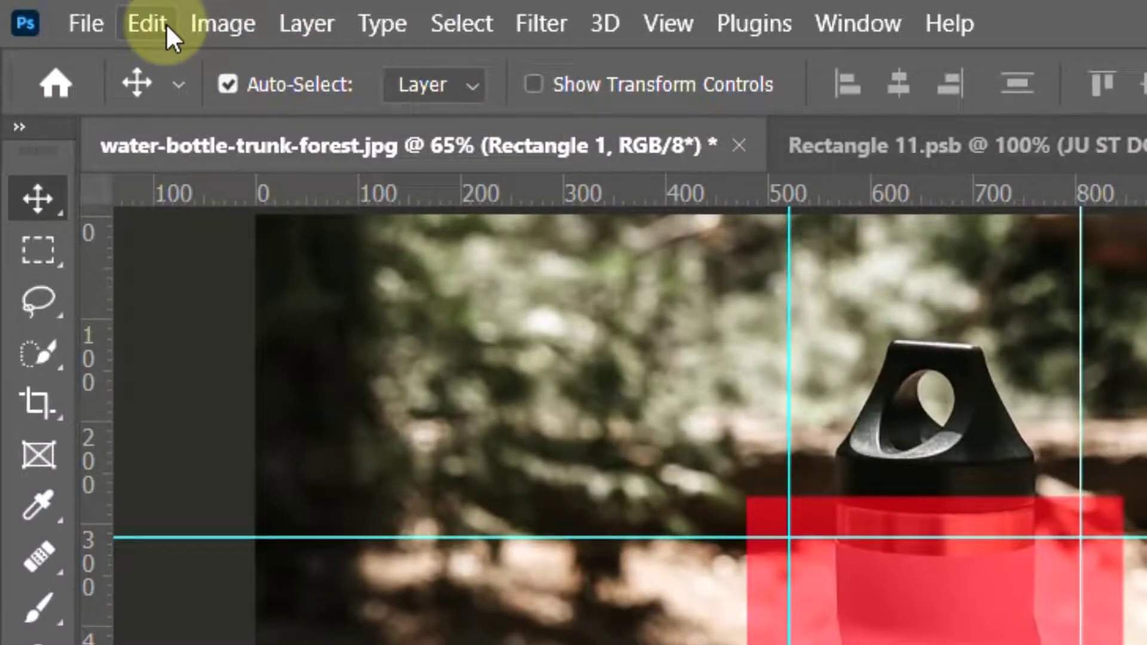
# - Start a Warp transform on the rectangle, with its guides set to always show at a density of 2
pyautogui.click(166, 23)
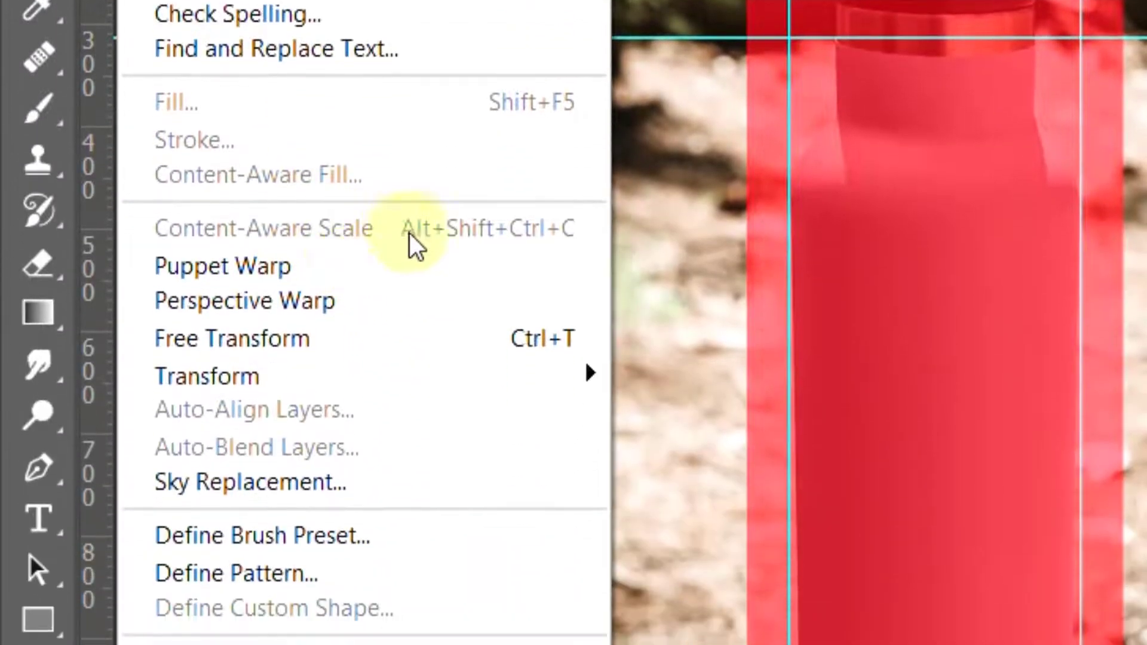
pyautogui.moveTo(481, 397)
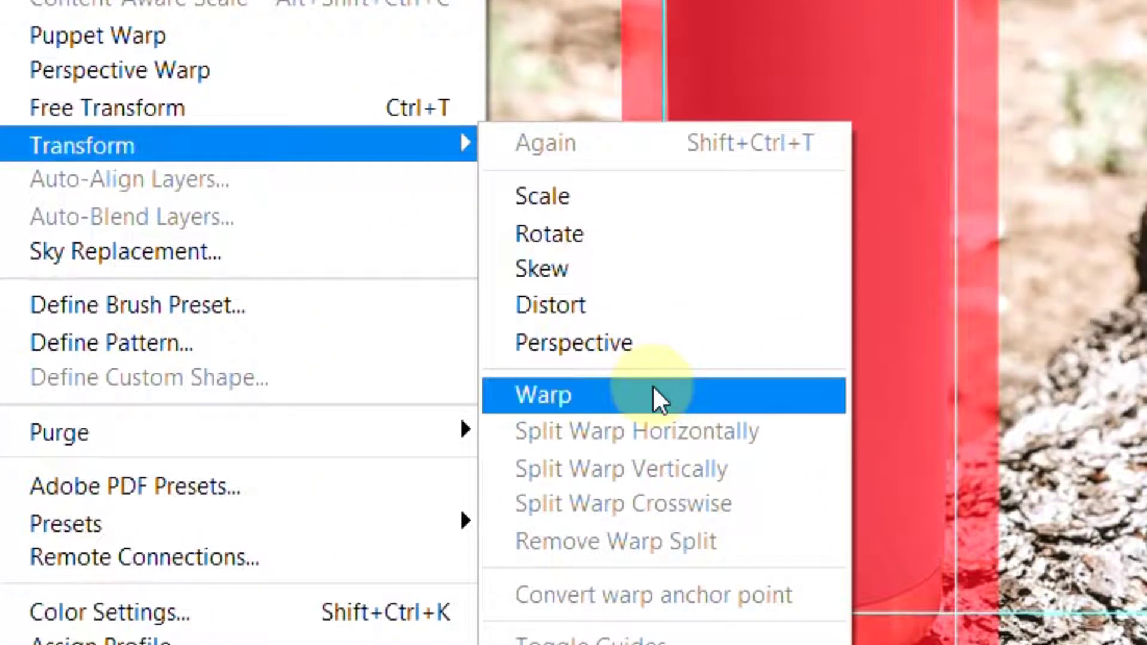
pyautogui.click(777, 625)
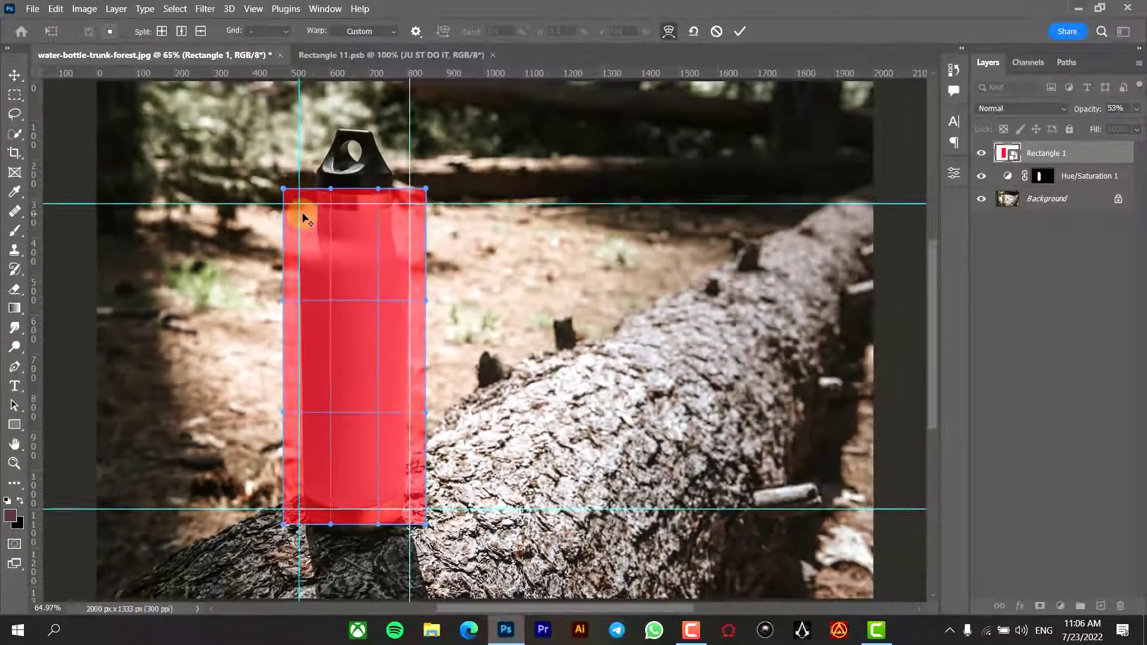
pyautogui.scroll(5, 303, 217)
pyautogui.scroll(3, 303, 217)
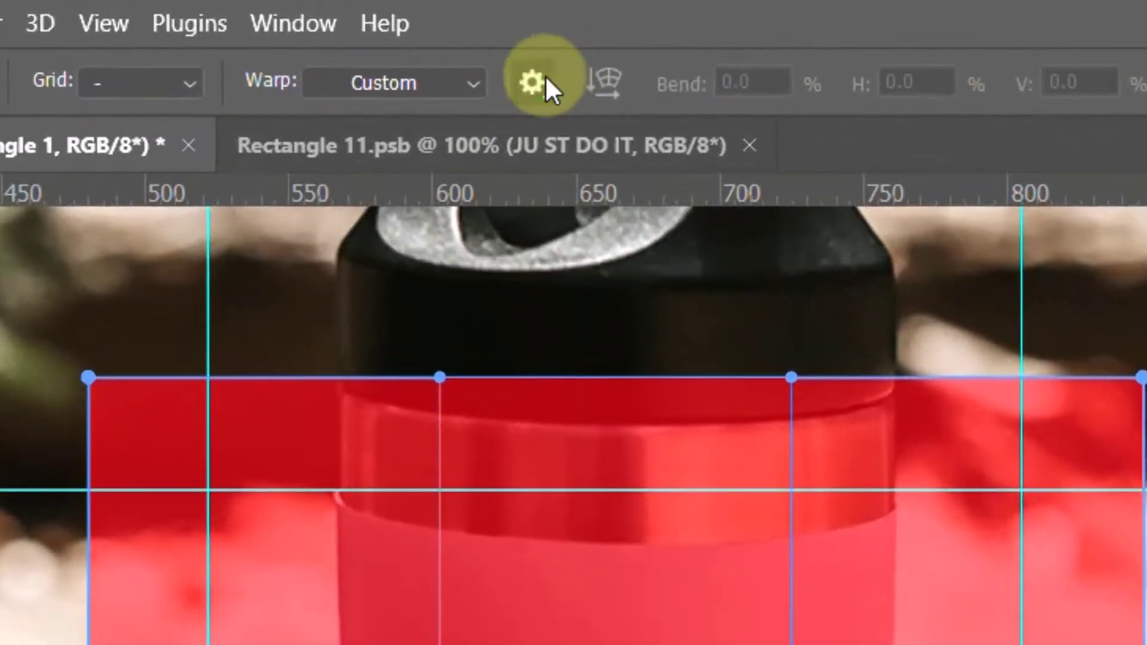
pyautogui.click(416, 31)
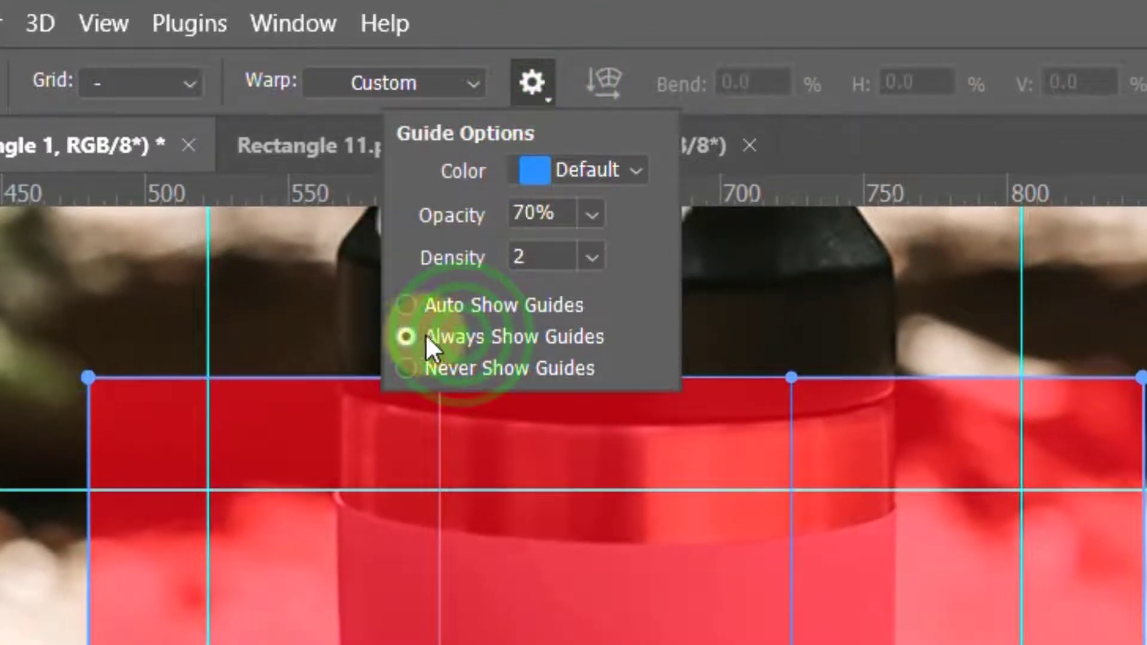
pyautogui.click(591, 259)
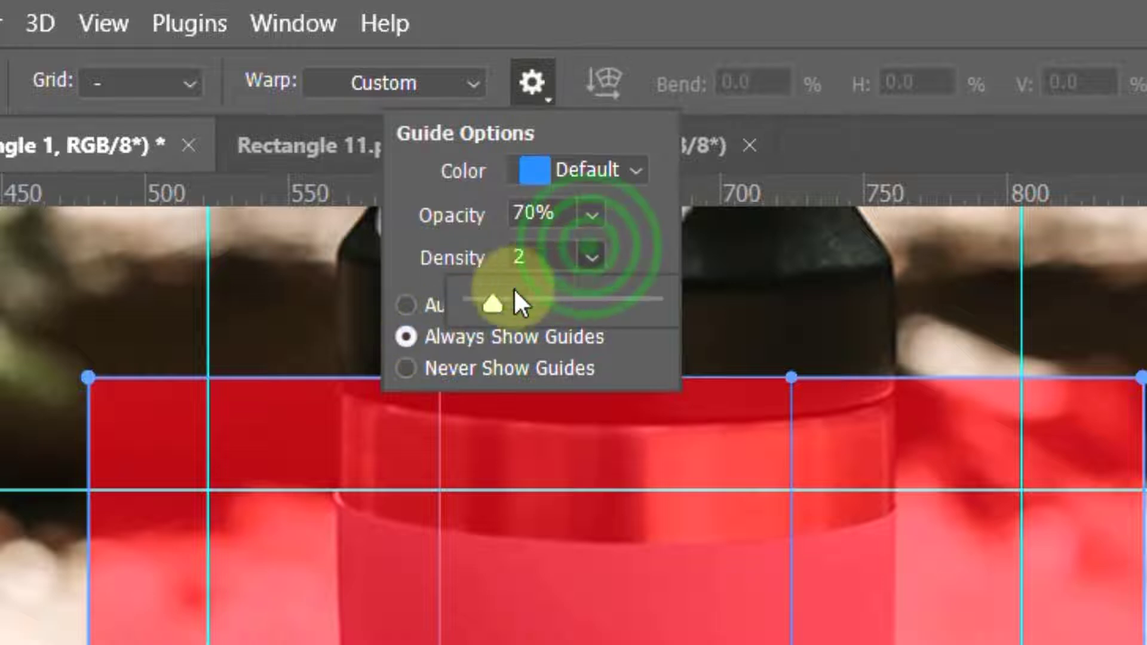
pyautogui.click(493, 296)
pyautogui.click(542, 261)
pyautogui.moveTo(542, 261); pyautogui.dragTo(480, 263)
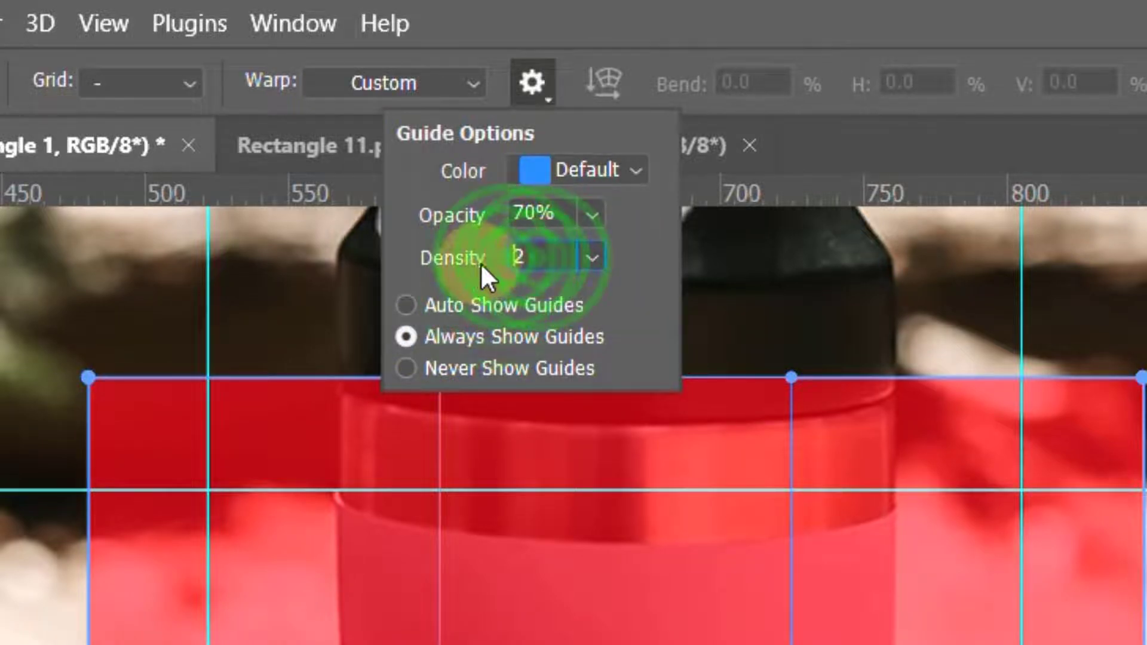
pyautogui.click(624, 253)
pyautogui.click(651, 9)
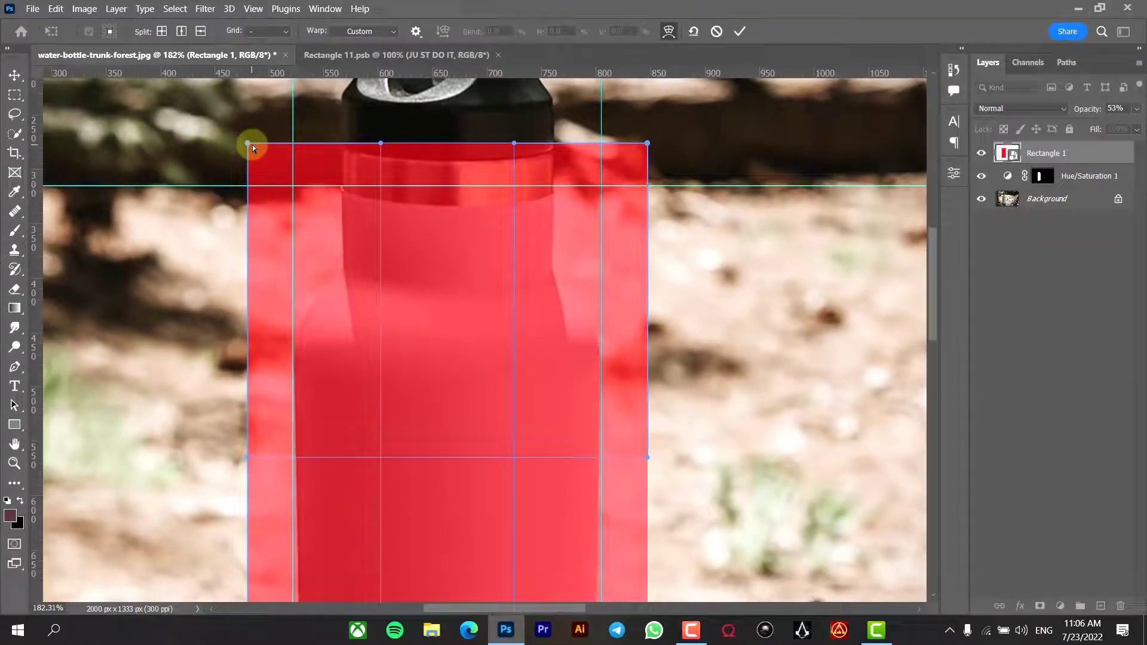
# - Pull the warp's two top corners and upper side handles inward onto the vertical guides at the bottle's sides
pyautogui.moveTo(252, 145); pyautogui.dragTo(292, 145)
pyautogui.moveTo(647, 145); pyautogui.dragTo(603, 147)
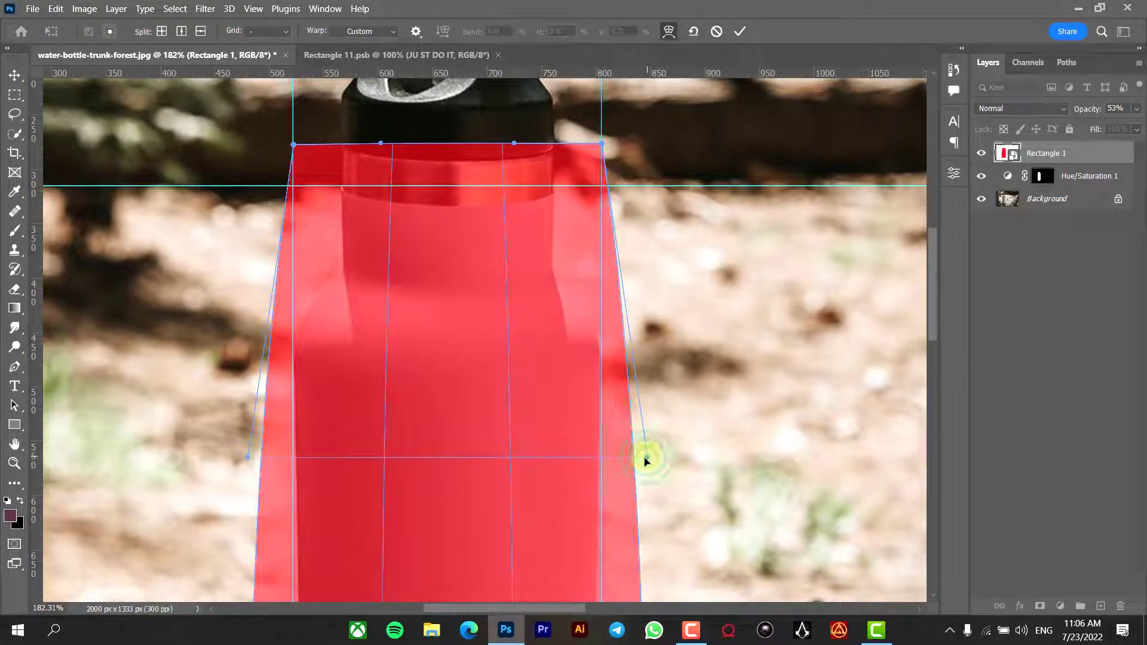
pyautogui.moveTo(646, 459); pyautogui.dragTo(604, 457)
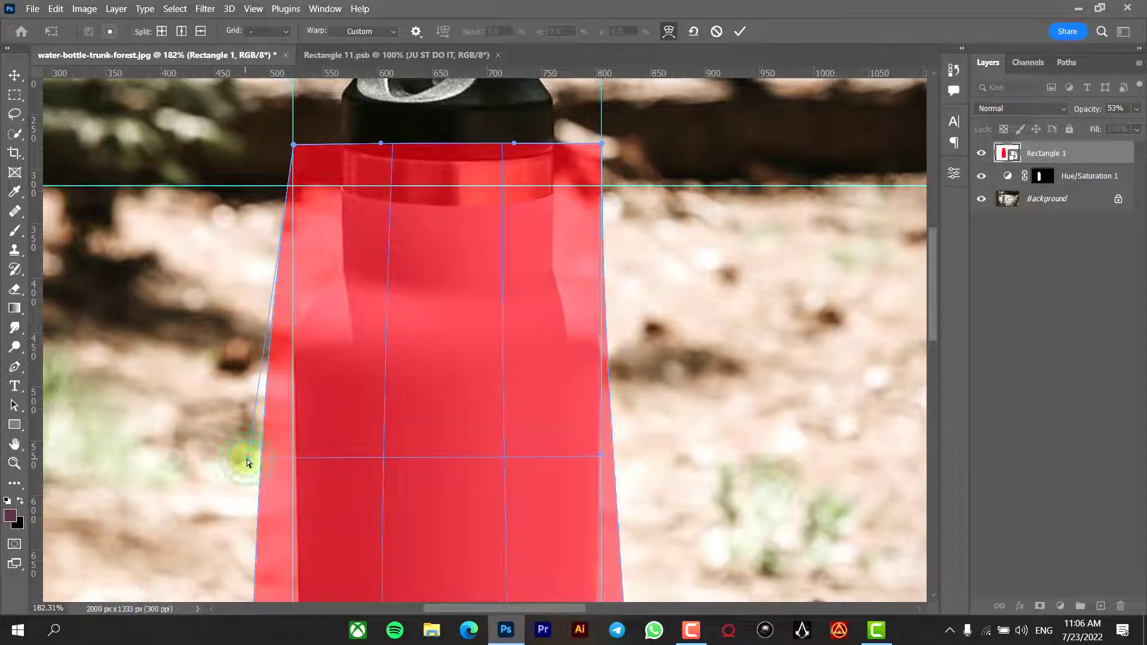
pyautogui.moveTo(248, 461); pyautogui.dragTo(294, 461)
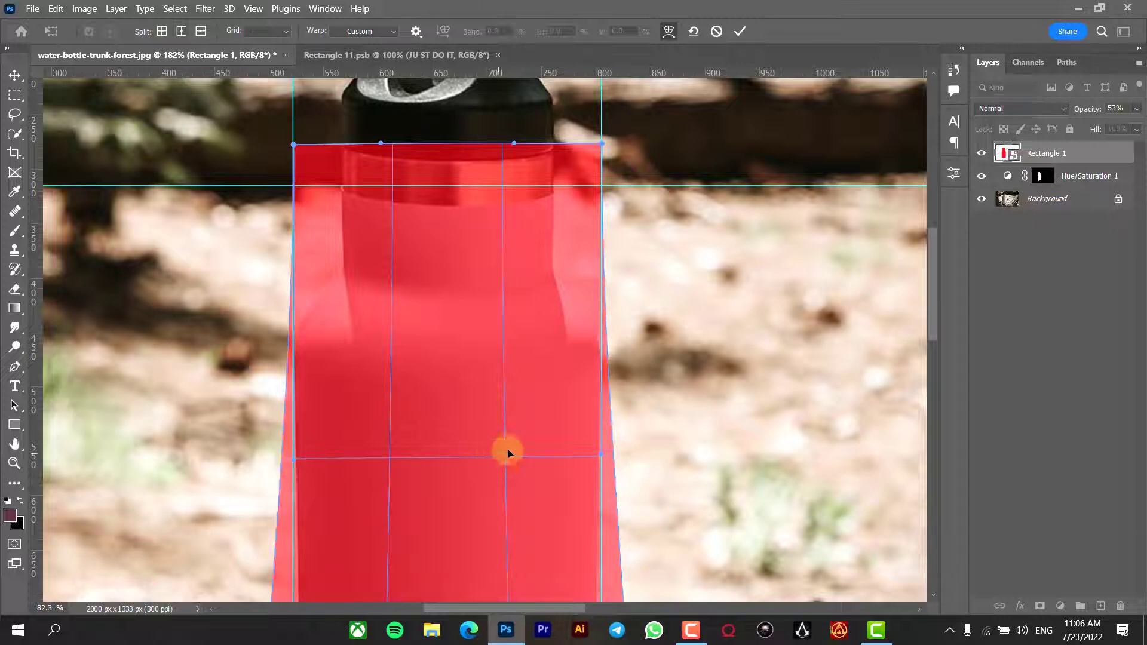
# - Pull the warp's bottom corners and lower side handles inward onto the vertical guides so both sides run straight
pyautogui.scroll(-2, 851, 295)
pyautogui.moveTo(937, 274); pyautogui.dragTo(933, 356)
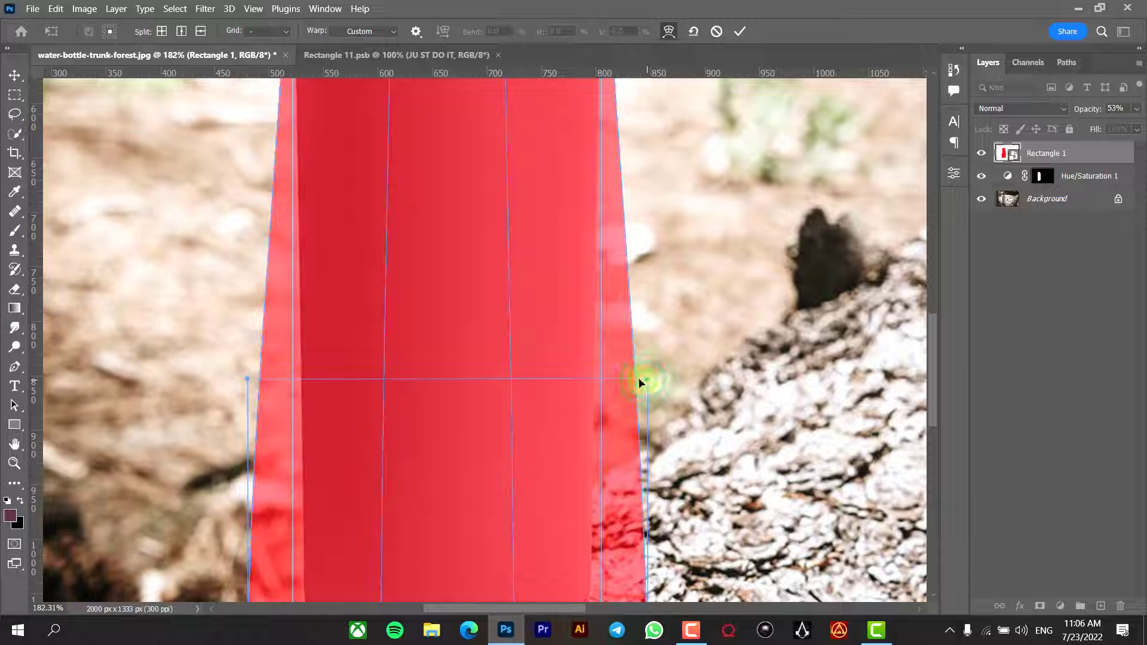
pyautogui.moveTo(639, 382); pyautogui.dragTo(606, 381)
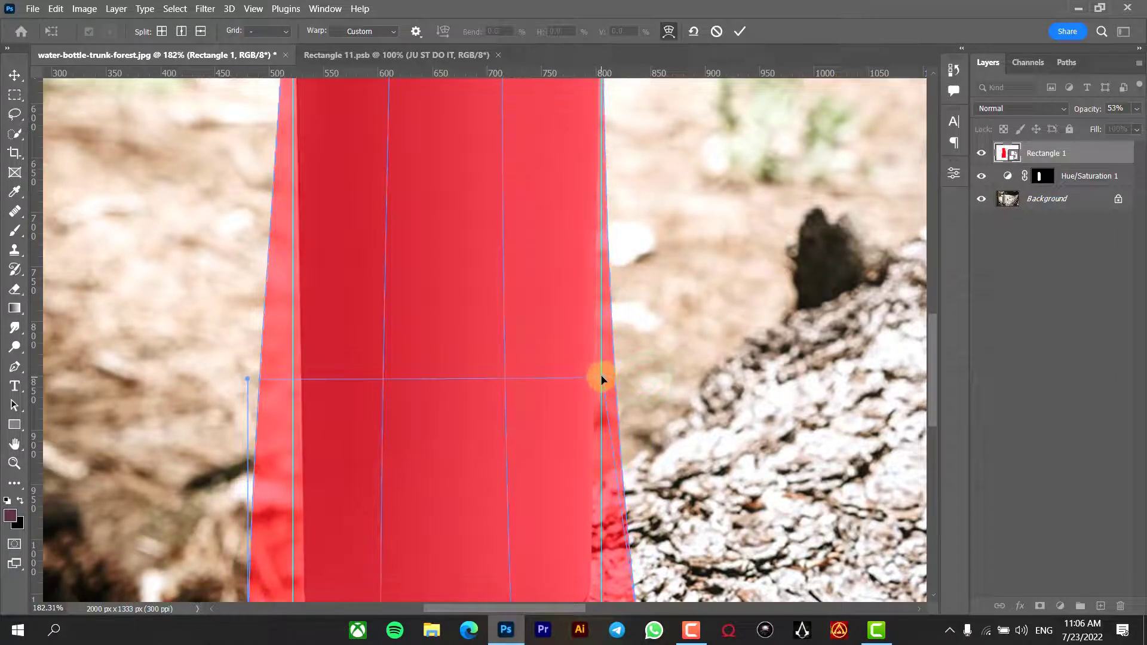
pyautogui.moveTo(935, 335); pyautogui.dragTo(932, 371)
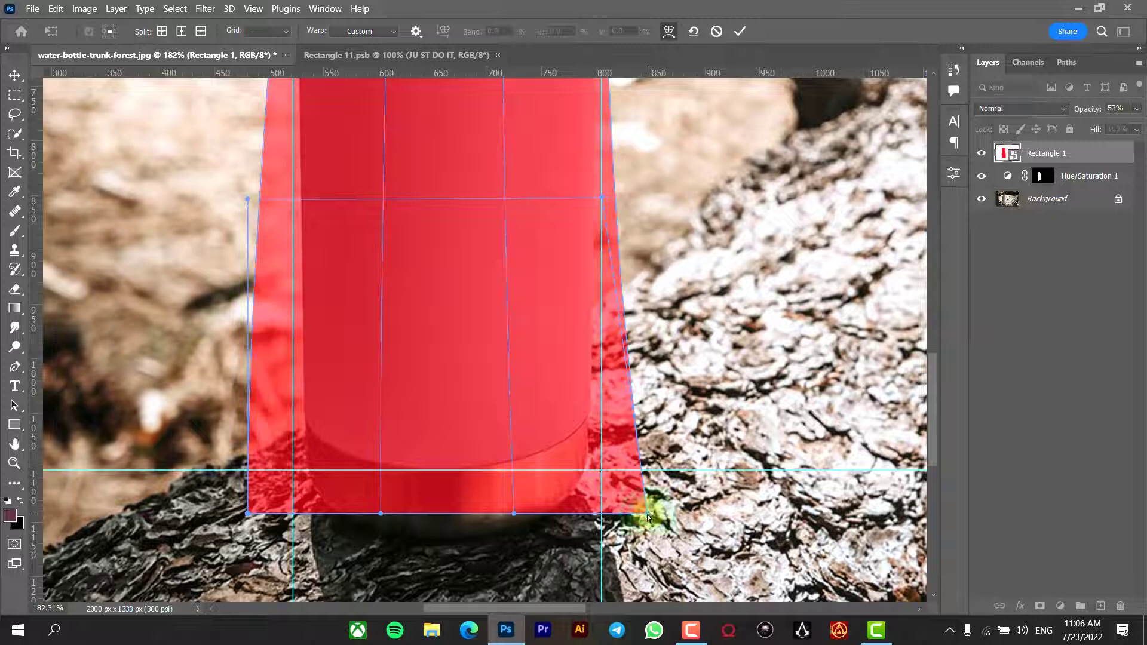
pyautogui.moveTo(648, 517); pyautogui.dragTo(606, 517)
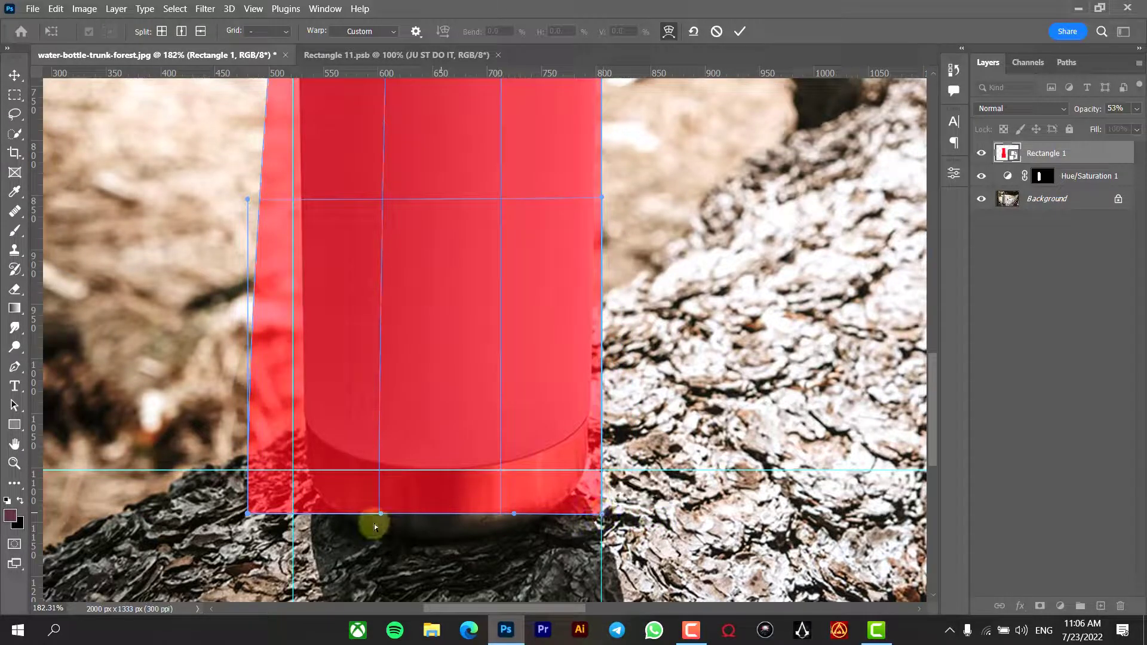
pyautogui.moveTo(252, 515); pyautogui.dragTo(294, 514)
pyautogui.scroll(2, 294, 427)
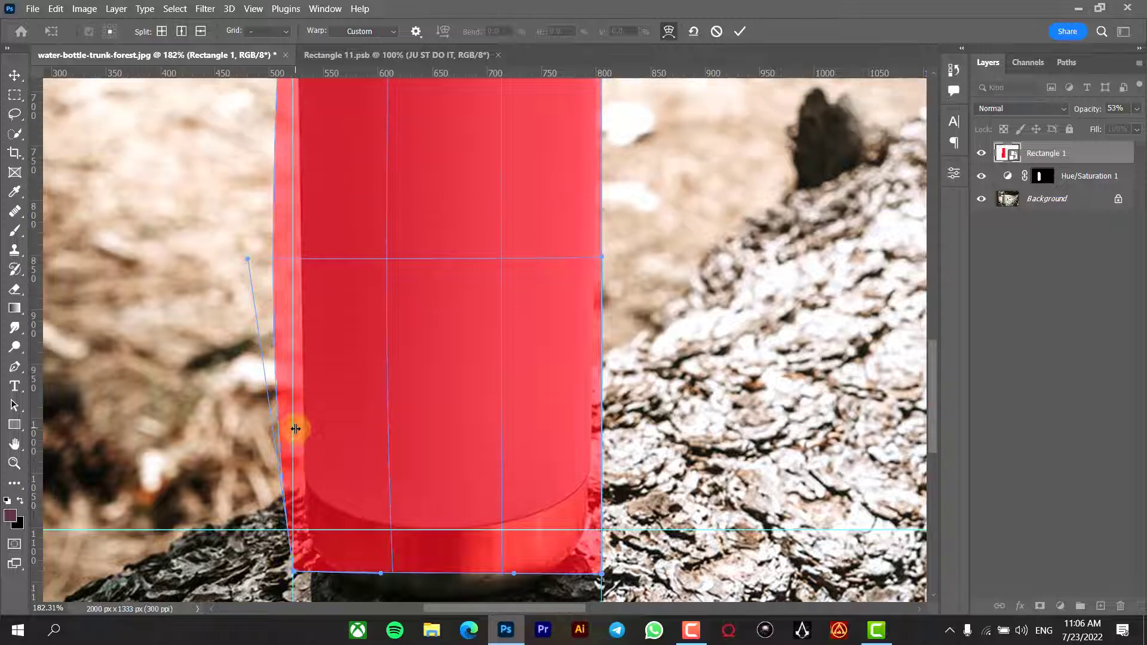
pyautogui.moveTo(249, 311); pyautogui.dragTo(289, 309)
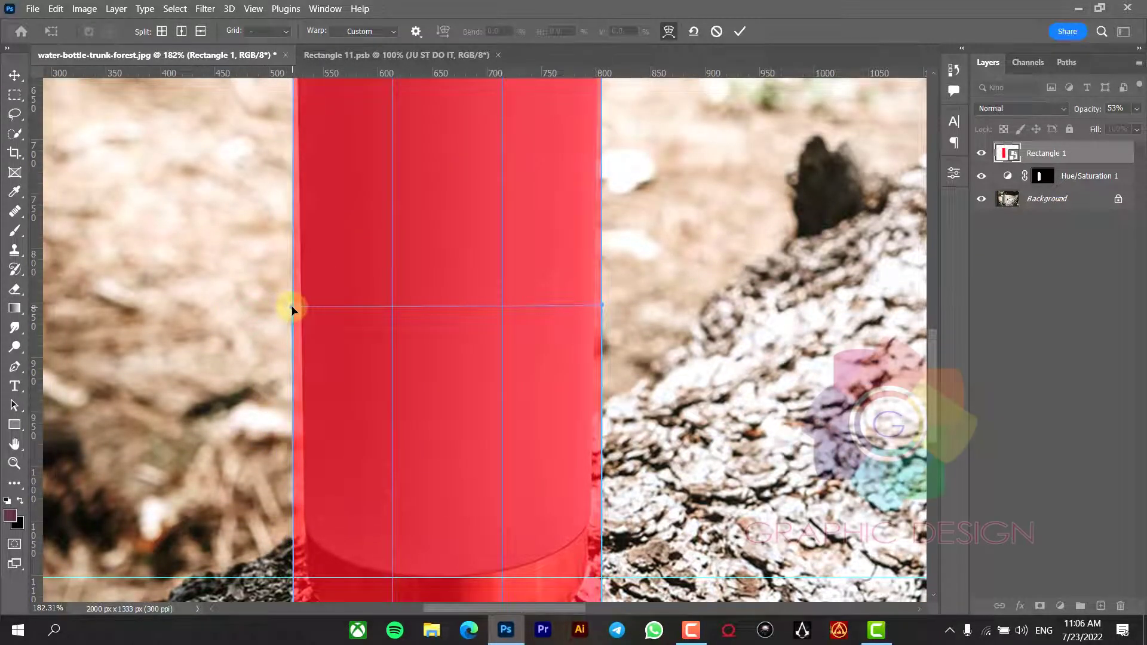
# - Curve the warp's bottom edge downward with its two handles to follow the roundness of the bottle's base
pyautogui.scroll(-3, 501, 359)
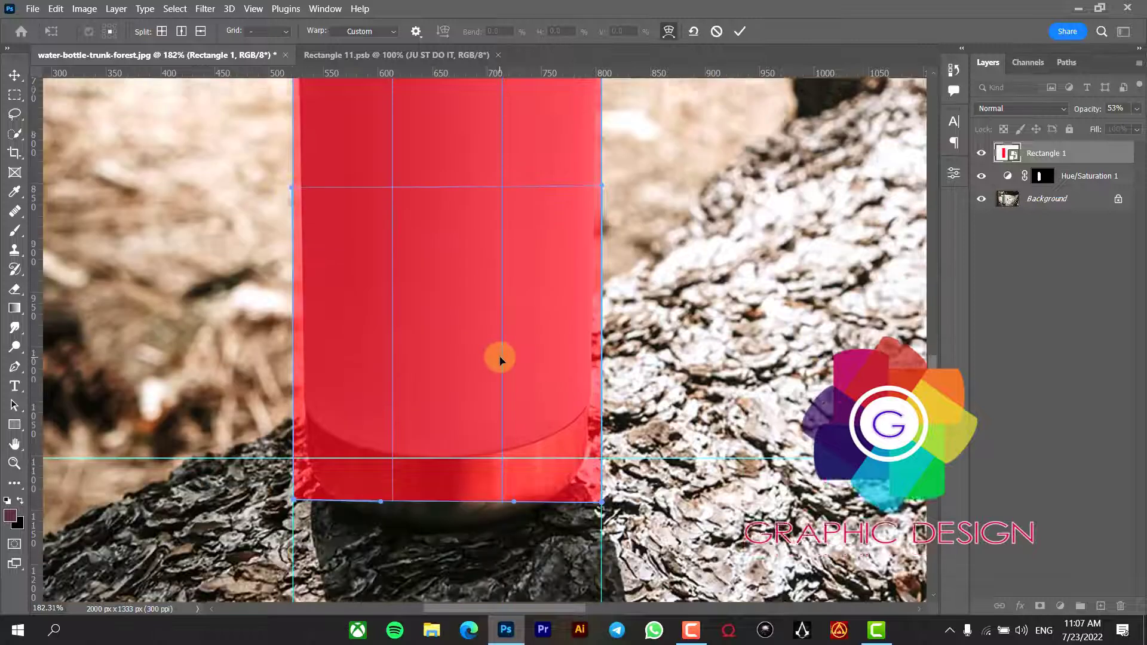
pyautogui.moveTo(381, 472); pyautogui.dragTo(381, 513)
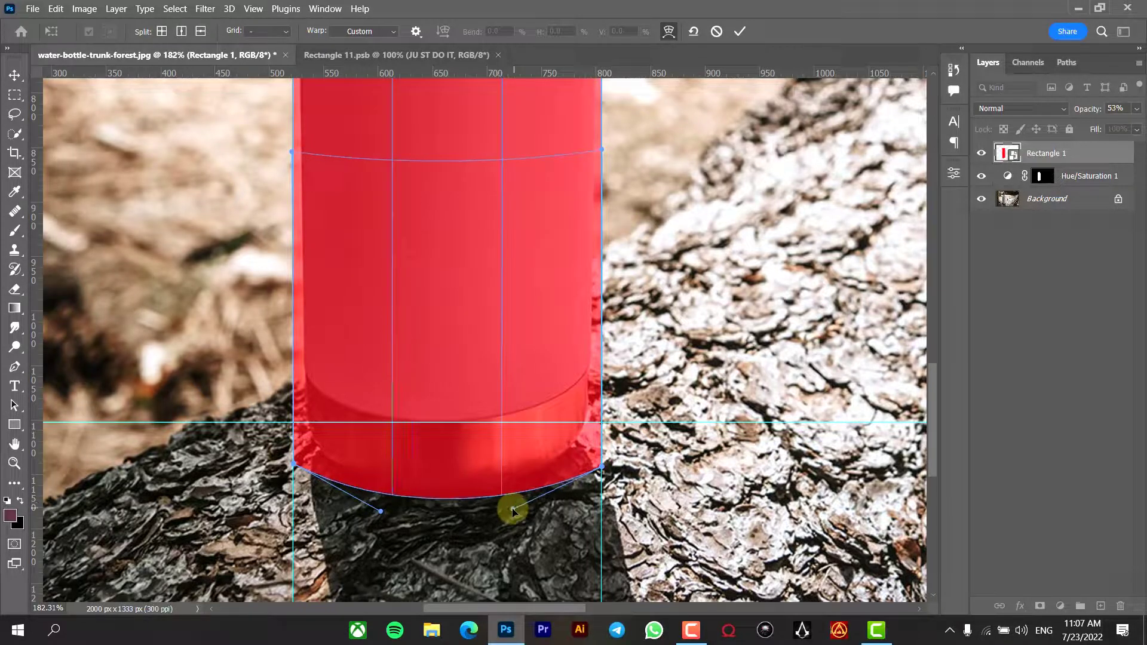
pyautogui.moveTo(384, 518); pyautogui.dragTo(387, 519)
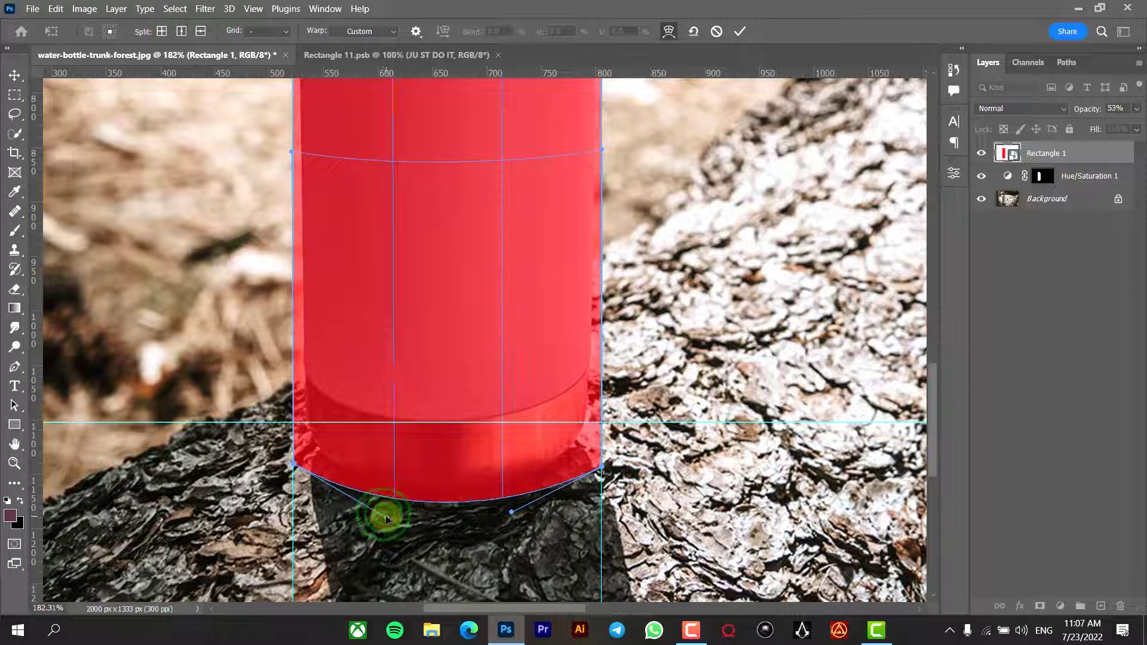
# - Curve the warp's top edge downward with its two handles to follow the metal ring below the cap
pyautogui.scroll(3, 473, 405)
pyautogui.moveTo(930, 357); pyautogui.dragTo(930, 234)
pyautogui.moveTo(381, 194); pyautogui.dragTo(381, 242)
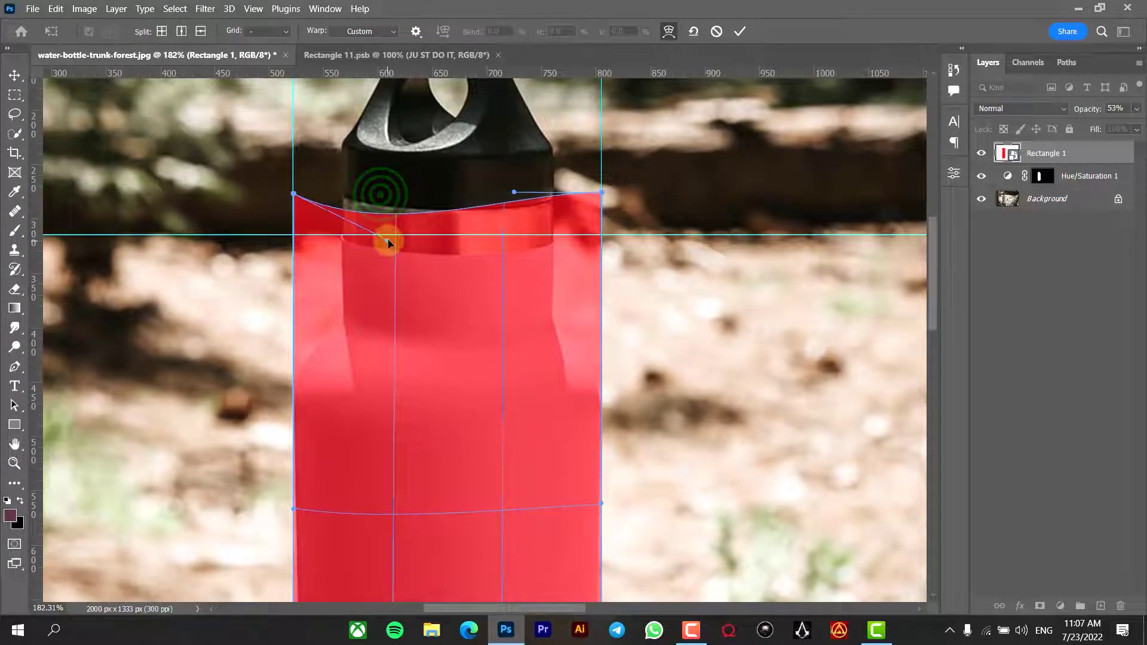
pyautogui.moveTo(514, 192); pyautogui.dragTo(518, 227)
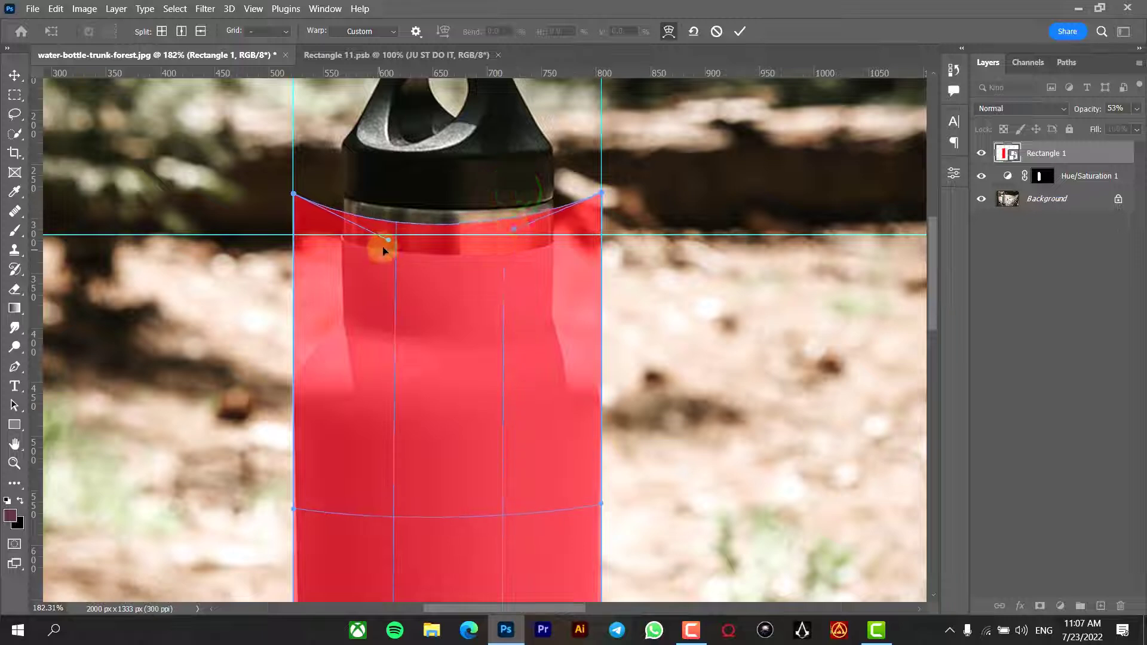
pyautogui.moveTo(390, 238); pyautogui.dragTo(392, 229)
# - Bend the warp's upper inner horizontal grid line downward at both crossings to follow the bottle's curvature
pyautogui.scroll(-1, 454, 373)
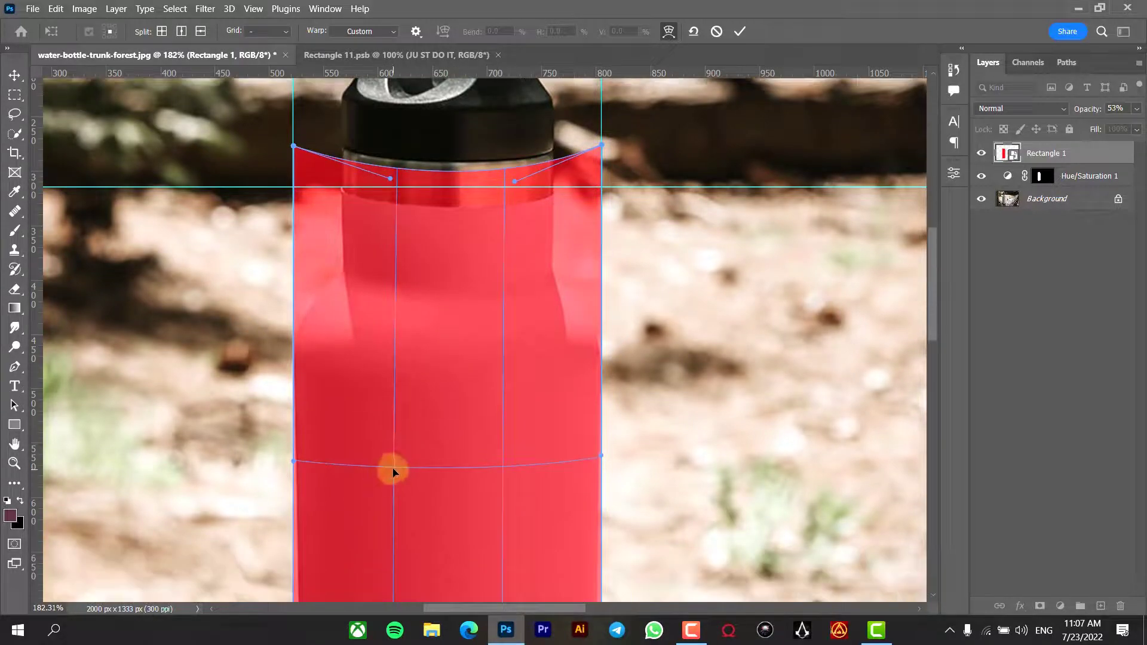
pyautogui.moveTo(393, 468); pyautogui.dragTo(396, 491)
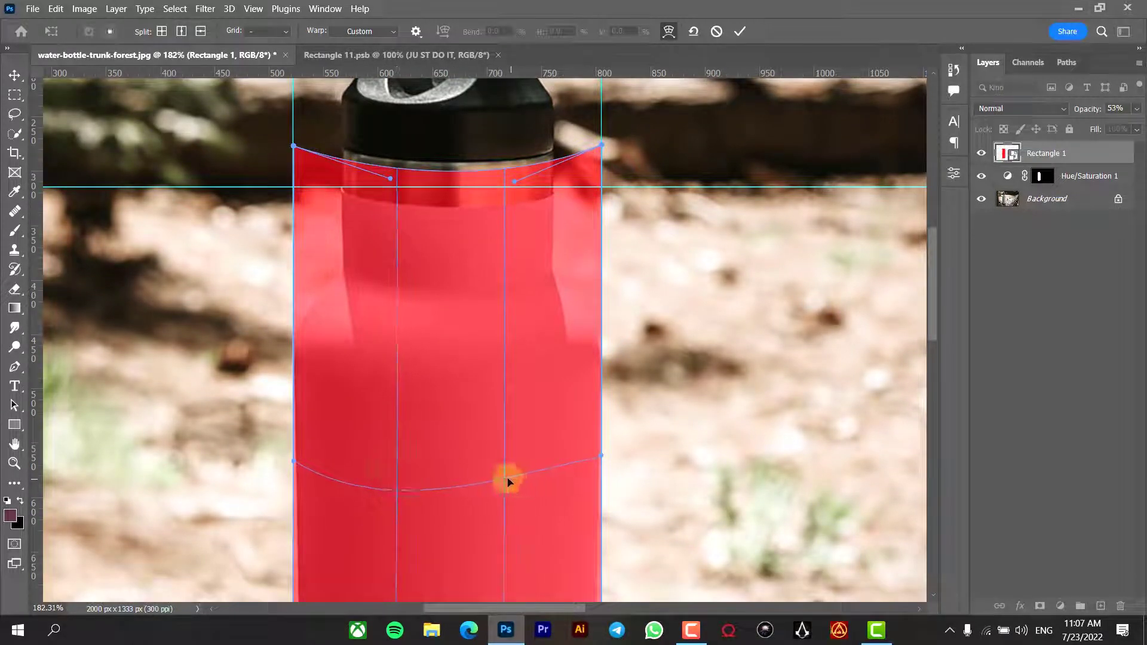
pyautogui.moveTo(507, 481); pyautogui.dragTo(503, 490)
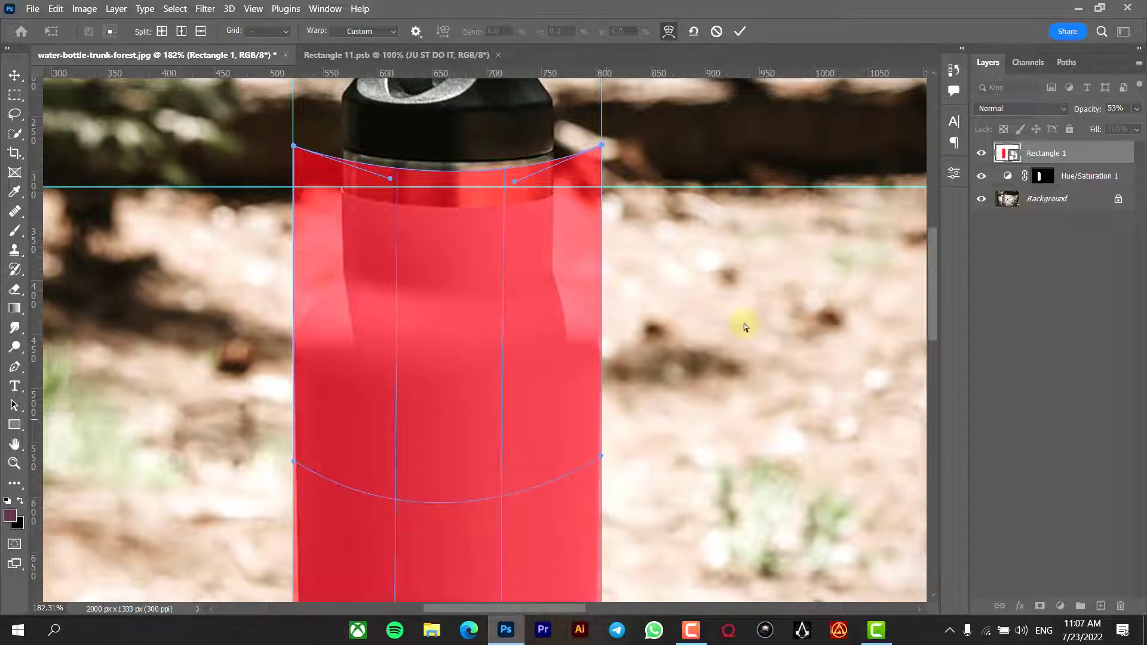
# - Bend the warp's lower inner grid line downward to match, refine the upper one, and apply the warp
pyautogui.scroll(-10, 935, 246)
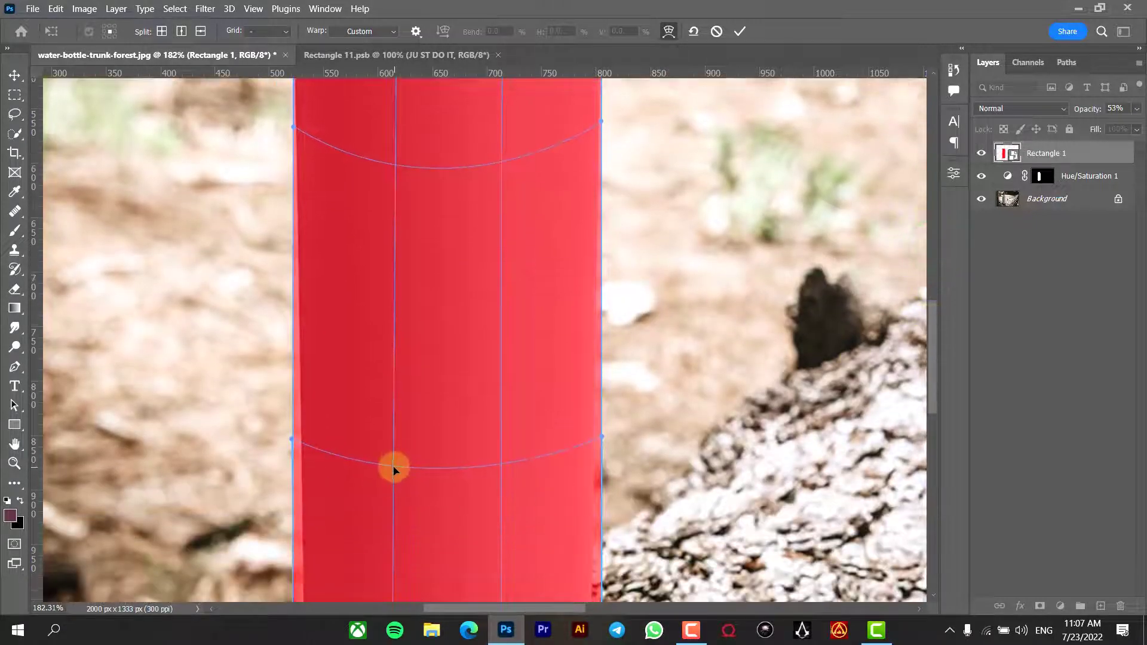
pyautogui.moveTo(393, 470); pyautogui.dragTo(394, 482)
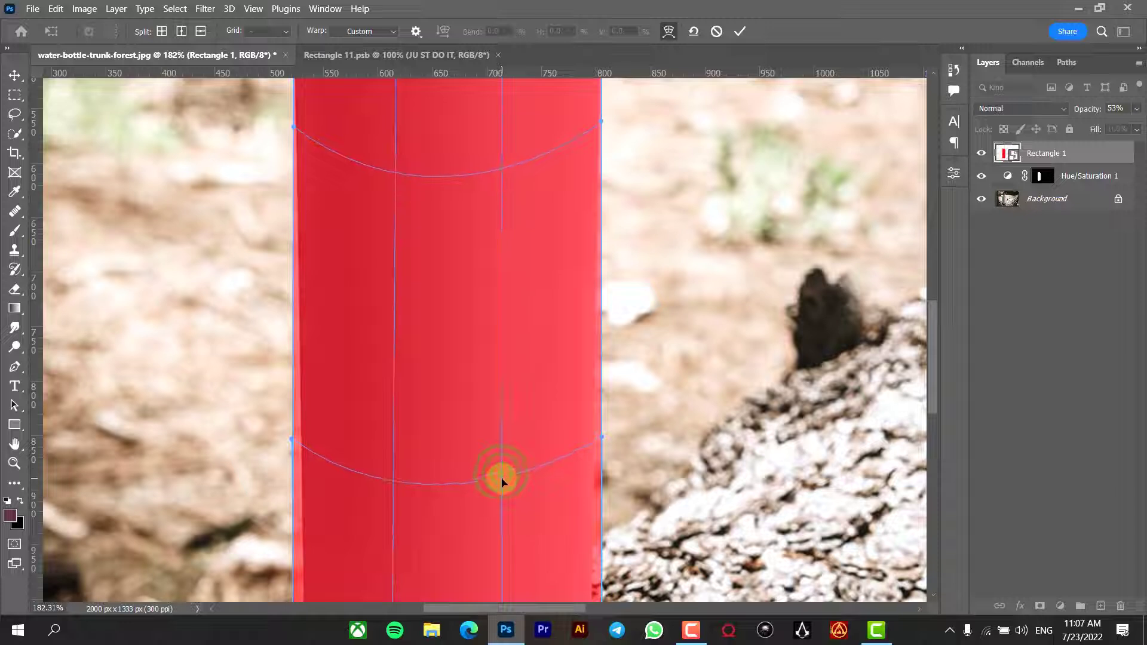
pyautogui.click(376, 172)
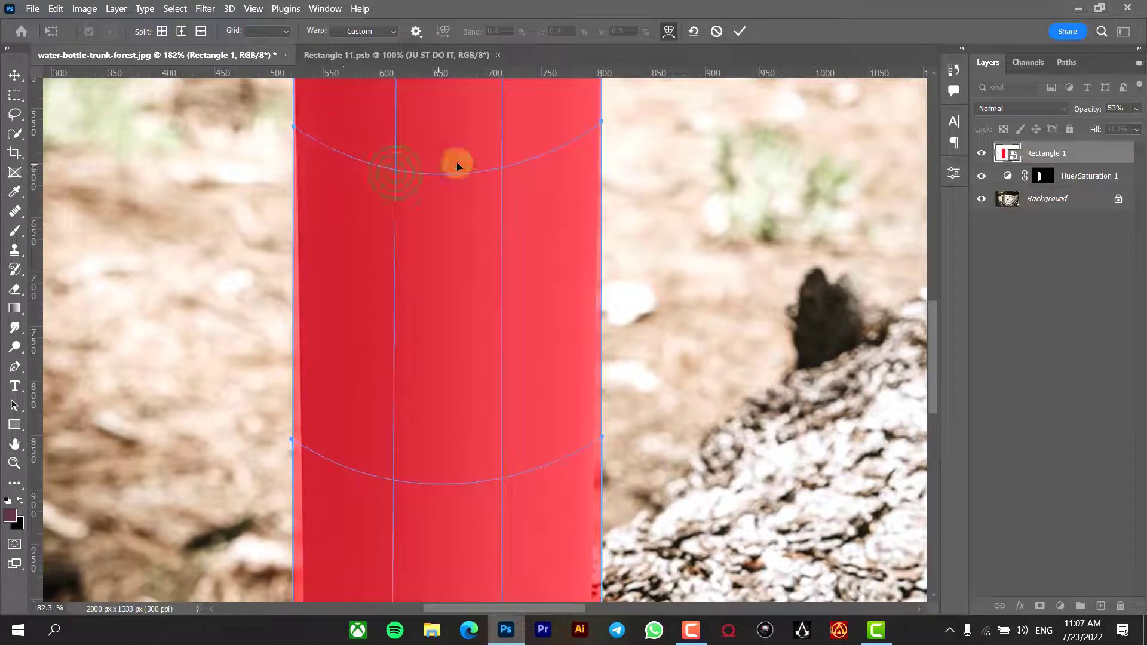
pyautogui.click(502, 172)
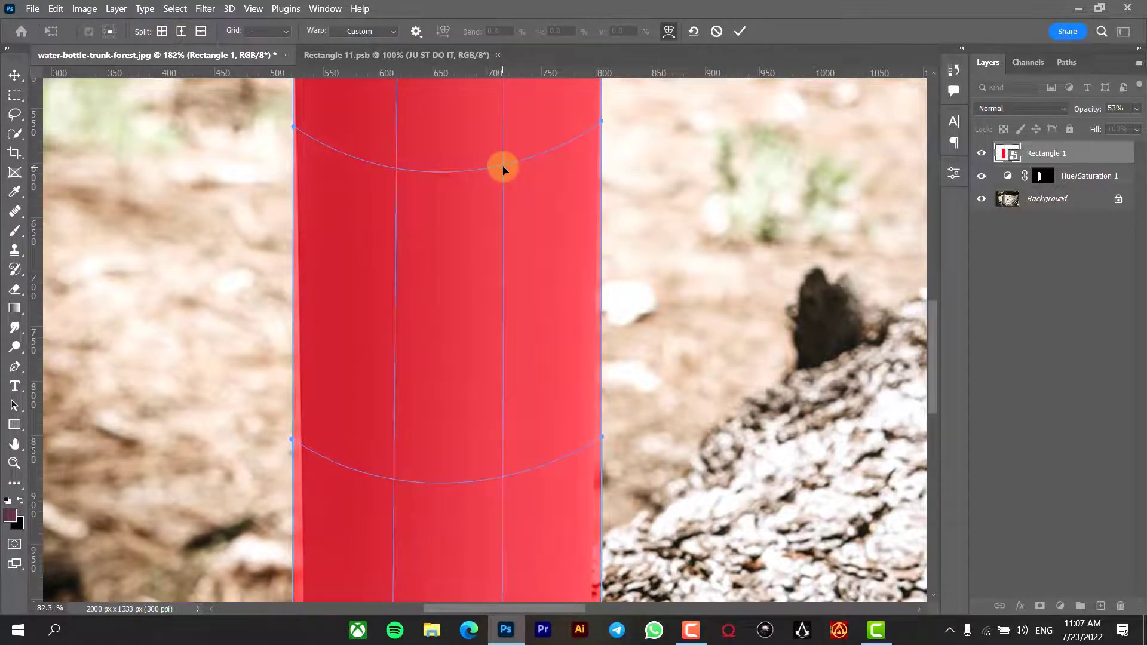
pyautogui.hotkey('ctrl', '0')
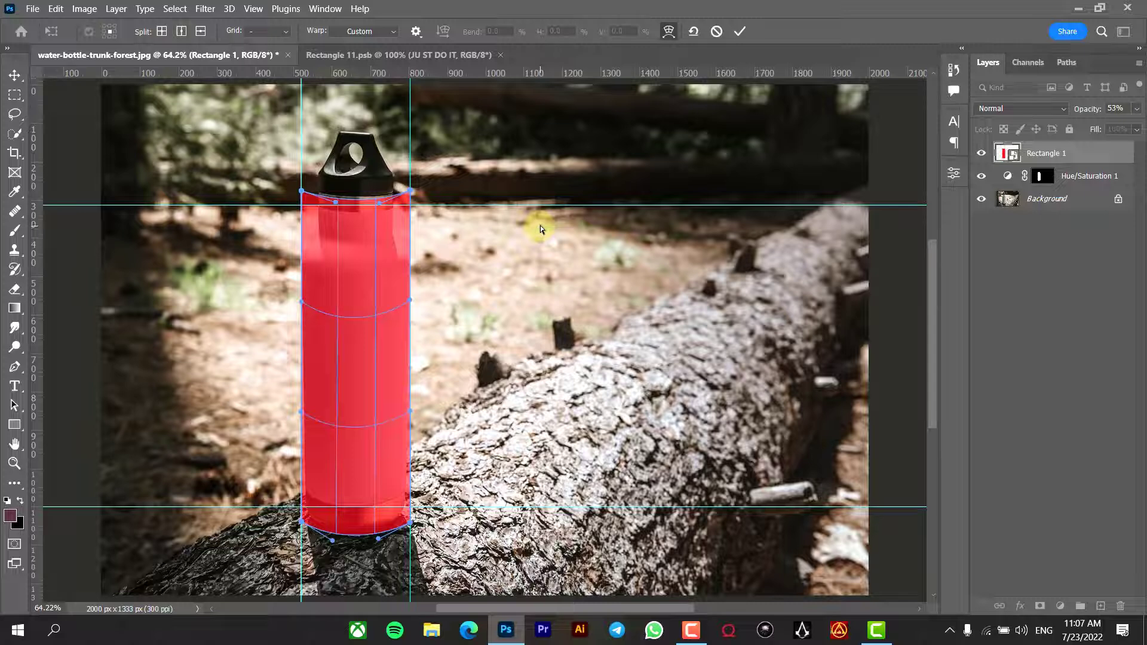
pyautogui.click(741, 31)
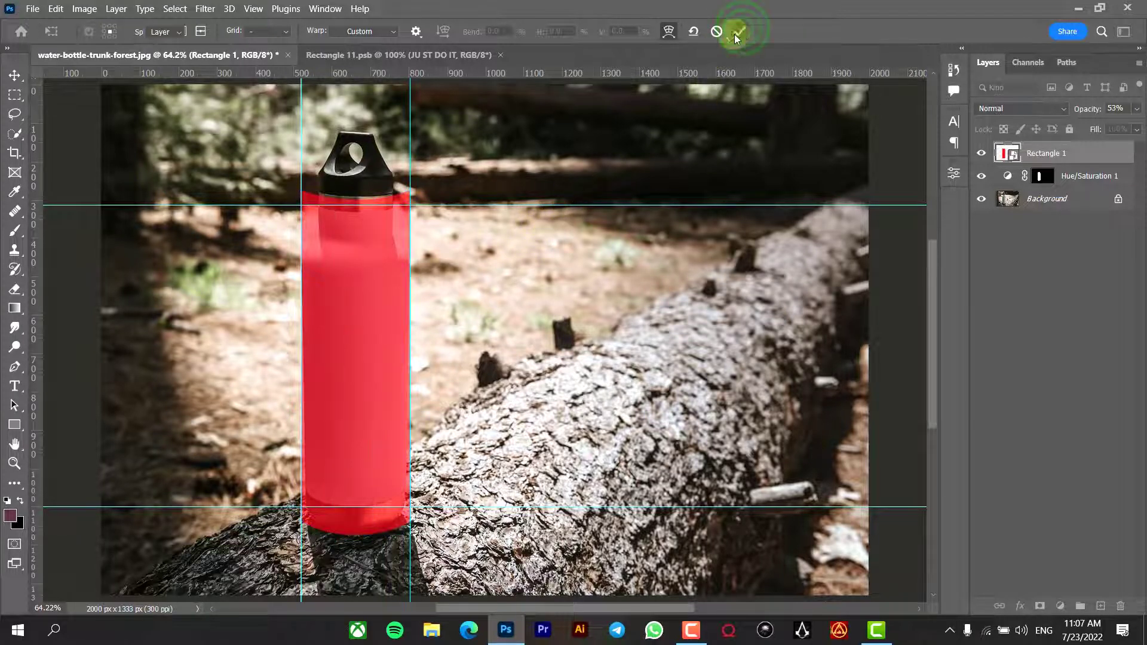
# - Hide the rulers and guides around the image
pyautogui.hotkey('ctrl', 'r')
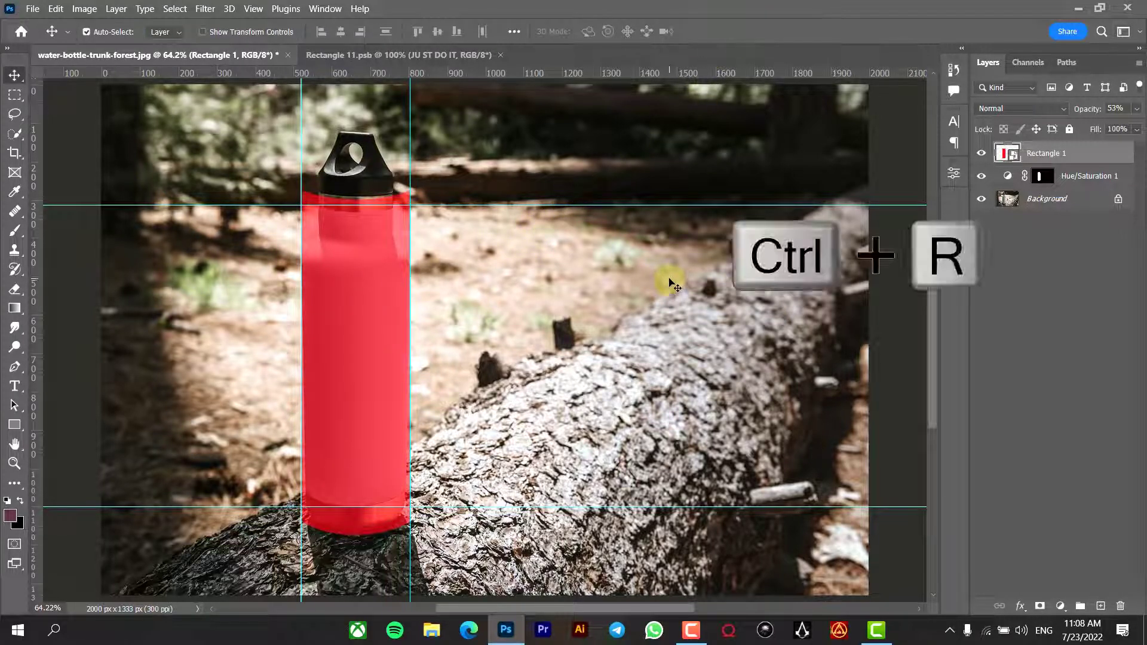
pyautogui.hotkey('ctrl', 'r')
pyautogui.hotkey('ctrl', 'h')
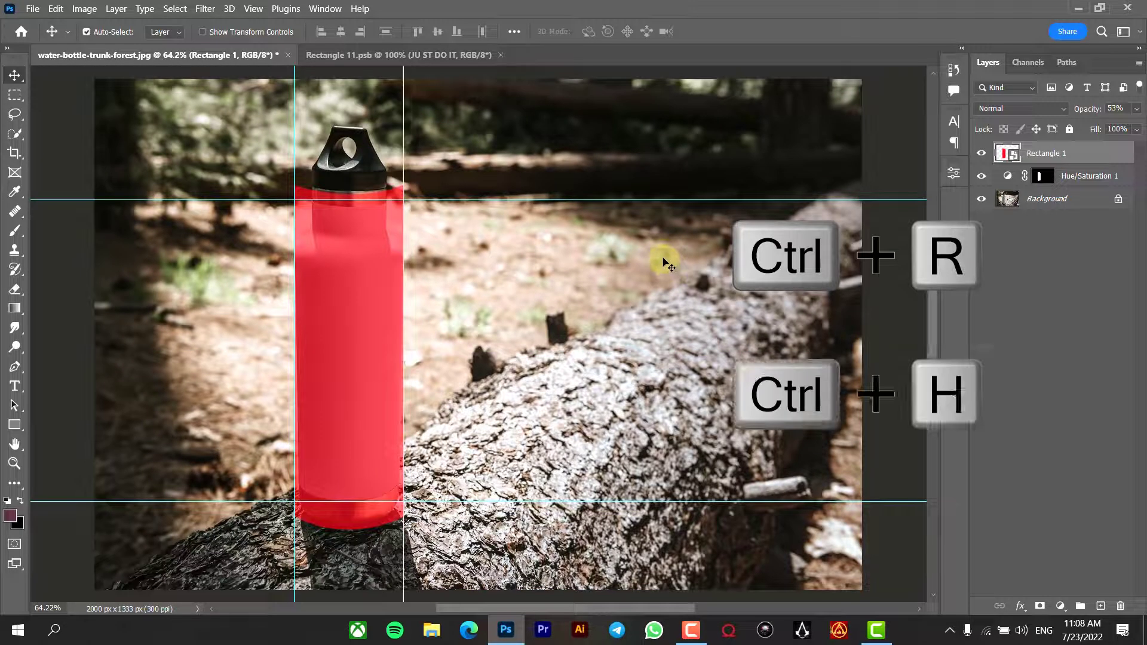
pyautogui.hotkey('ctrl', 'h')
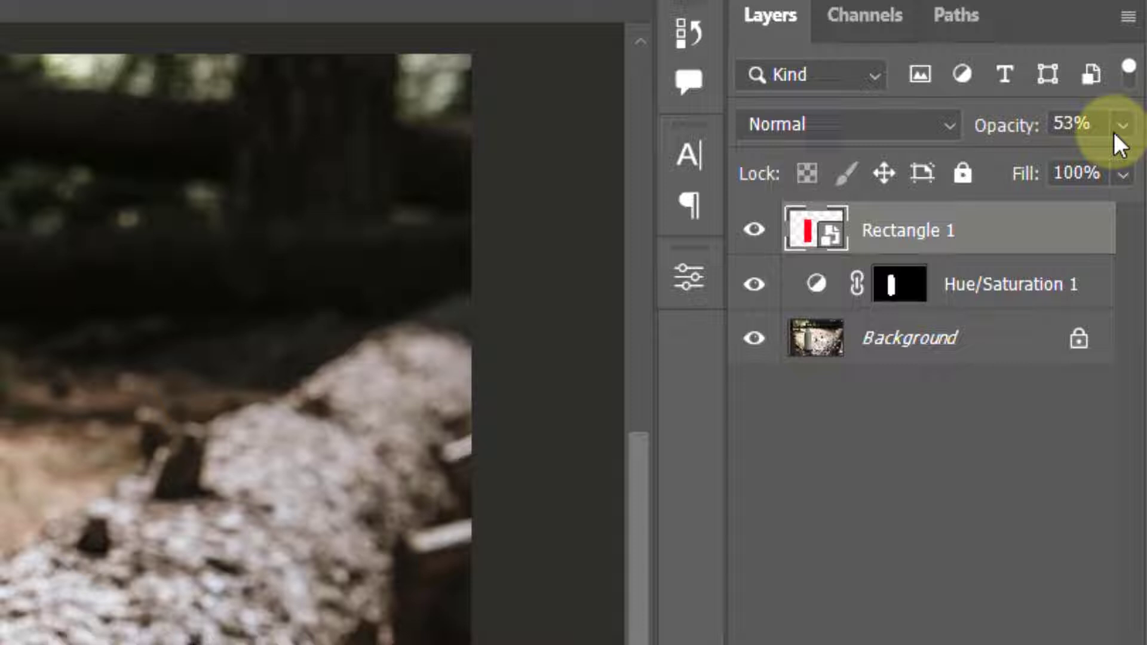
# - Set the Rectangle 1 layer's opacity to 100% and copy the Hue/Saturation 1 mask onto it
pyautogui.click(1136, 109)
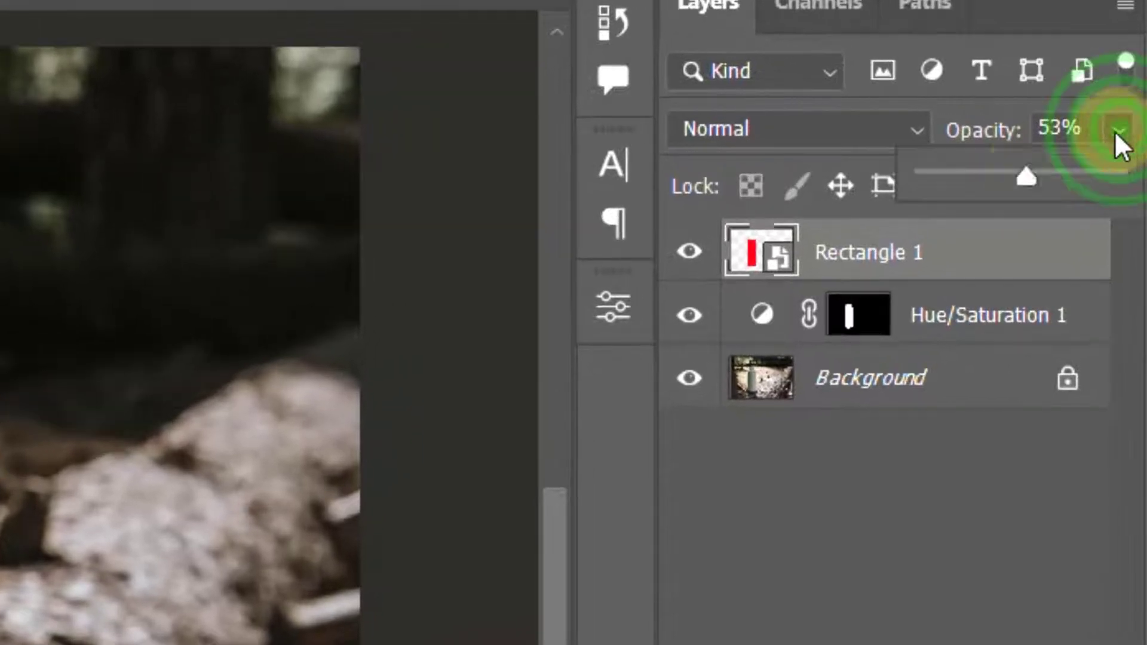
pyautogui.moveTo(1029, 175); pyautogui.dragTo(1124, 173)
pyautogui.click(1122, 127)
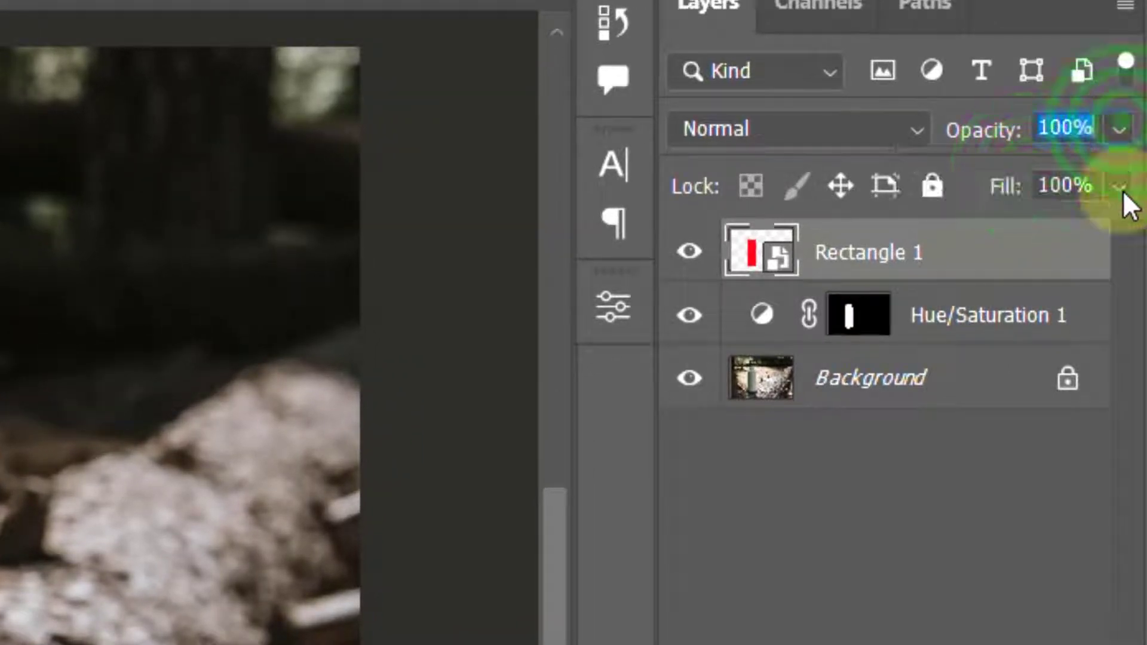
pyautogui.click(1095, 457)
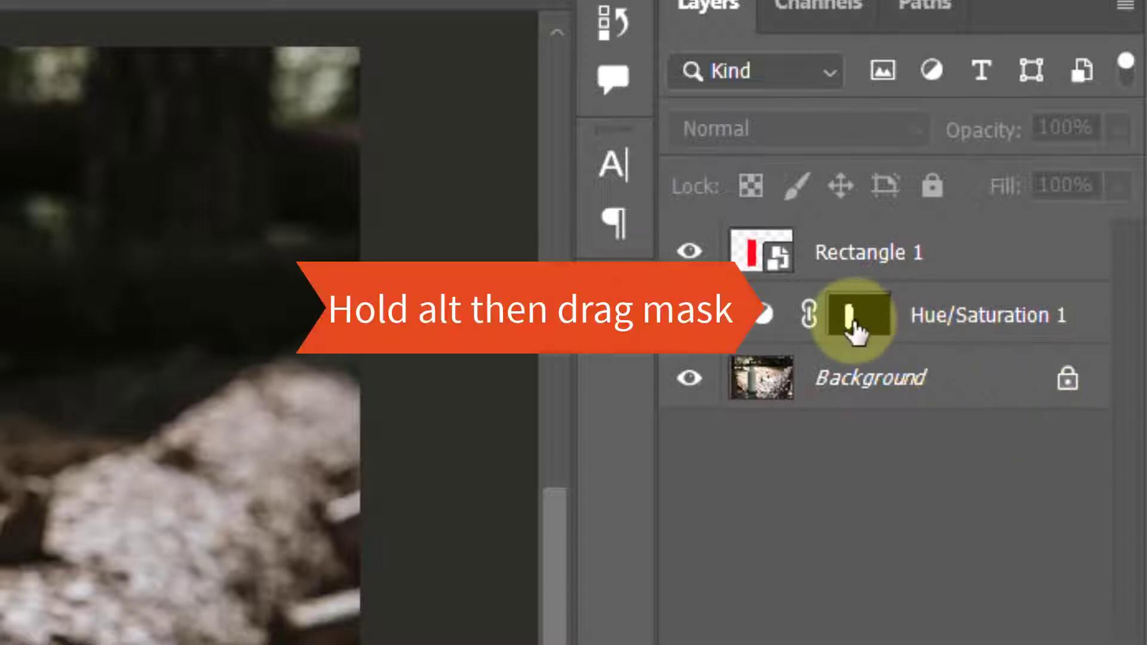
pyautogui.moveTo(854, 323); pyautogui.dragTo(863, 269)
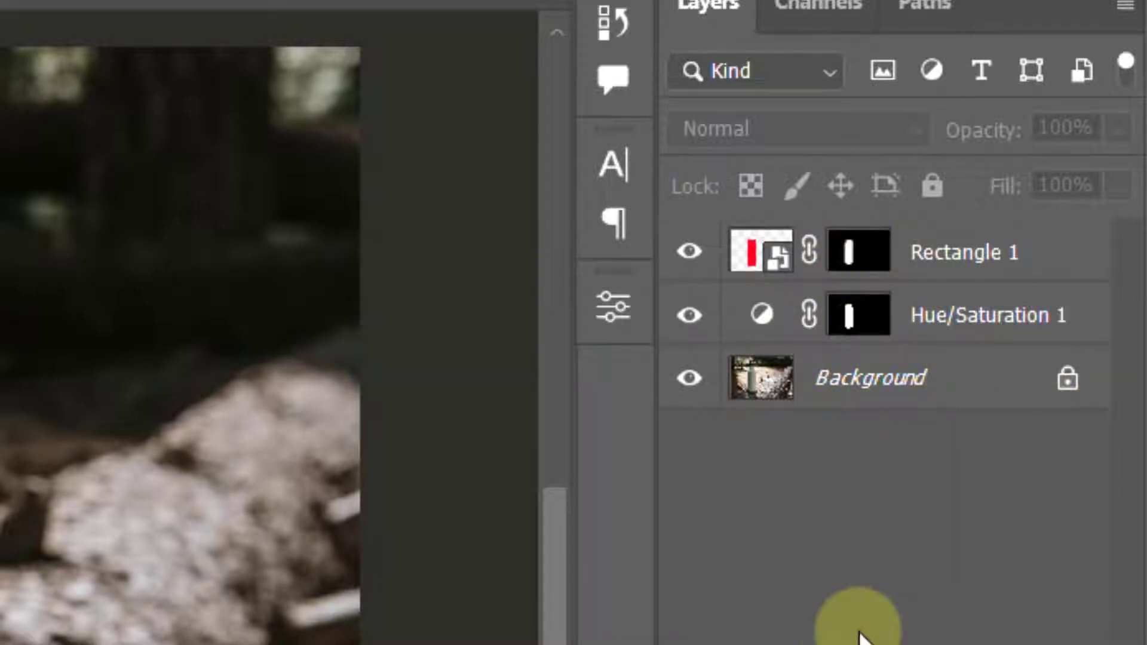
# - Duplicate the Background layer, move the copy to the top of the layer stack, and convert it to a Smart Object
pyautogui.click(968, 377)
pyautogui.hotkey('ctrl', 'j')
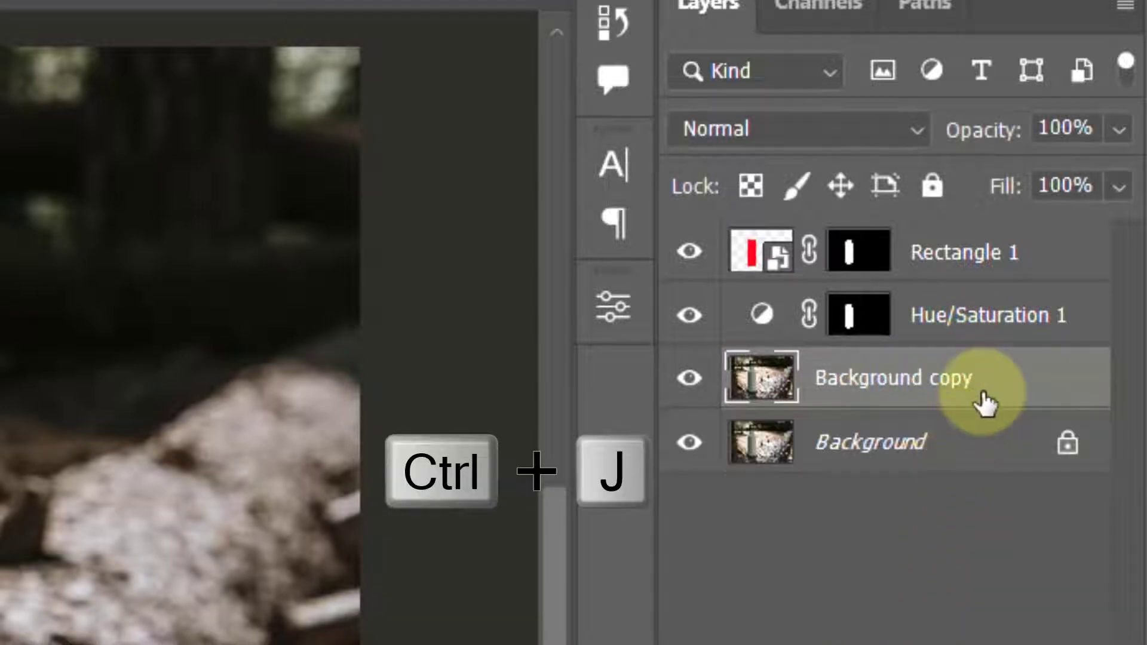
pyautogui.moveTo(984, 399); pyautogui.dragTo(1011, 239)
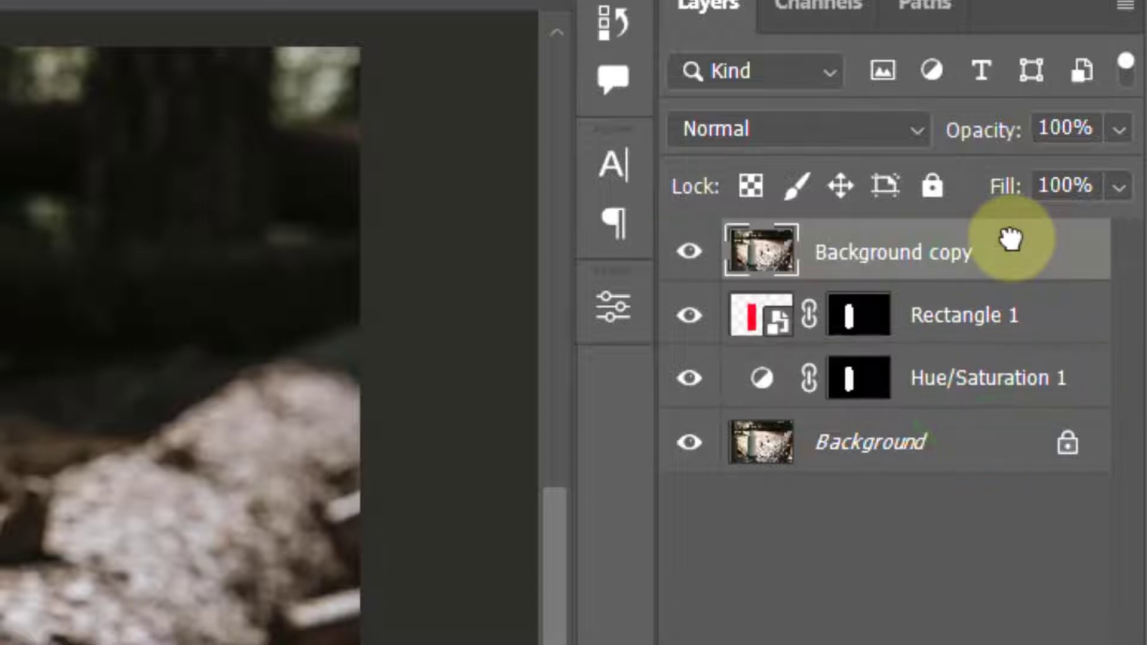
pyautogui.rightClick(977, 266)
pyautogui.click(880, 422)
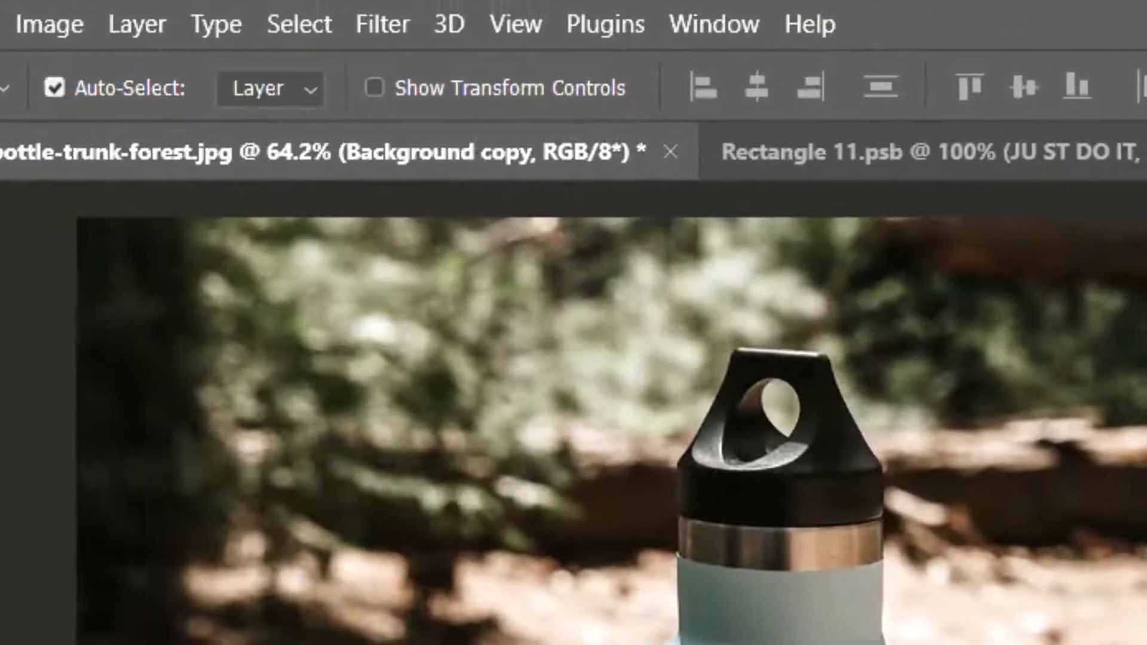
# - Open the Camera Raw Filter on the Background copy and set Saturation to -100 and Exposure to -3.20
pyautogui.click(380, 18)
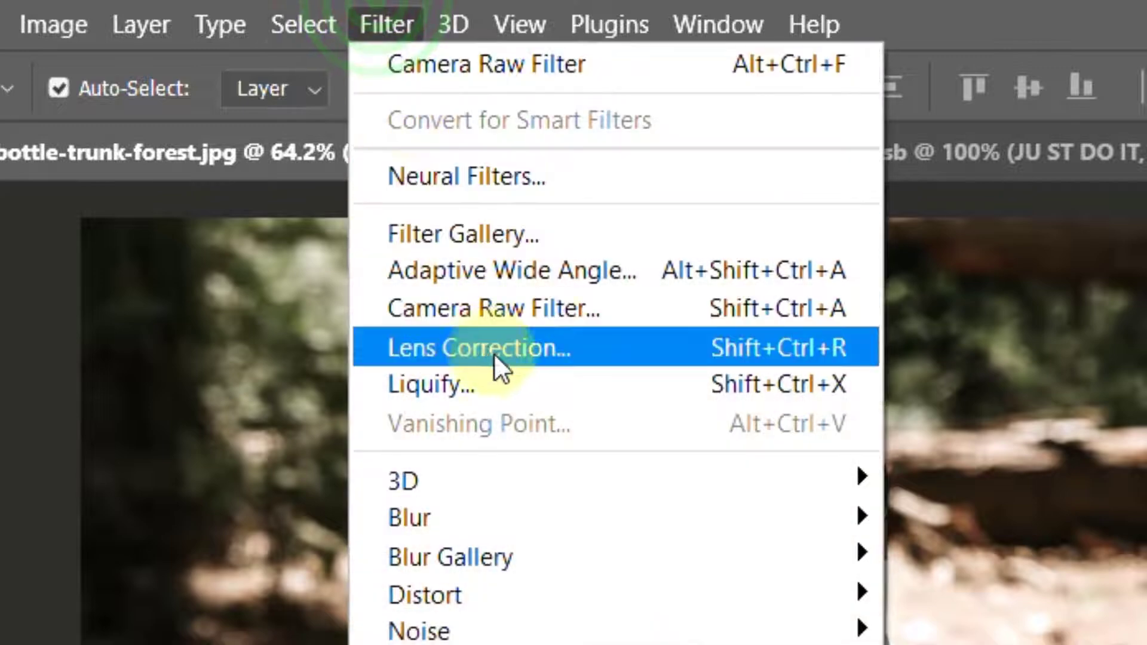
pyautogui.click(545, 308)
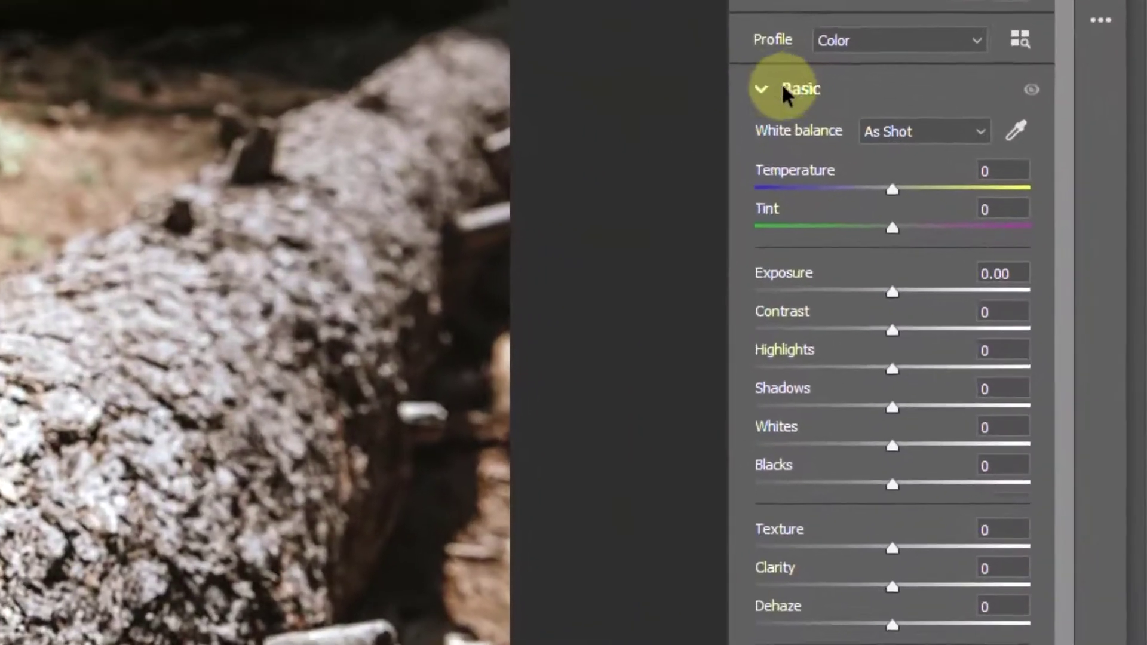
pyautogui.click(968, 189)
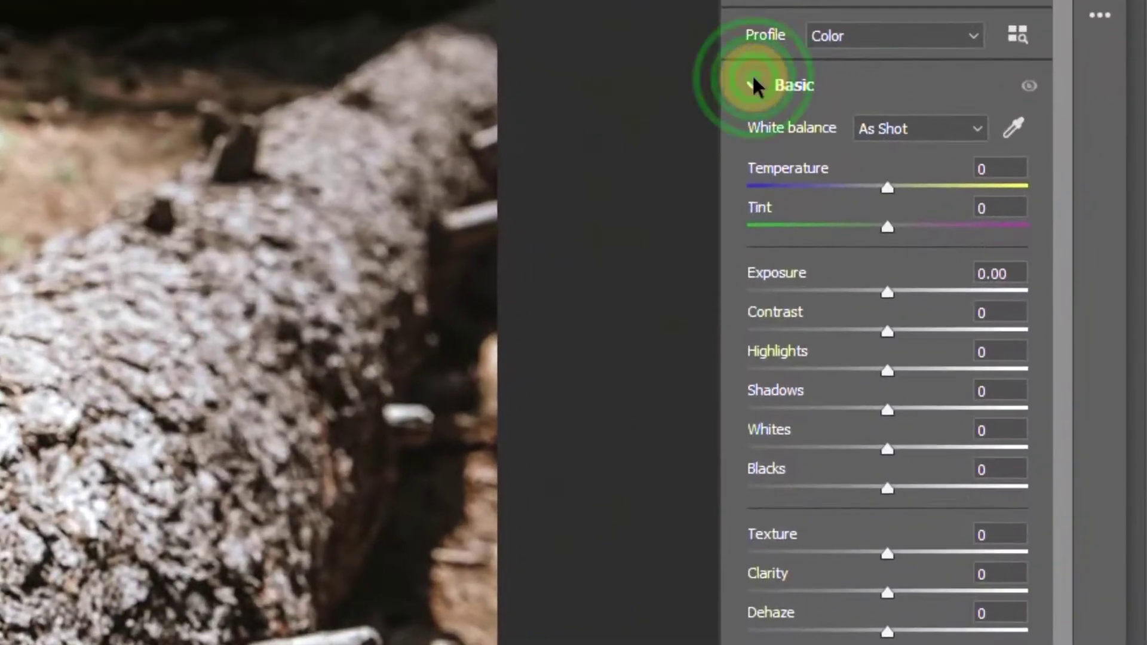
pyautogui.click(752, 85)
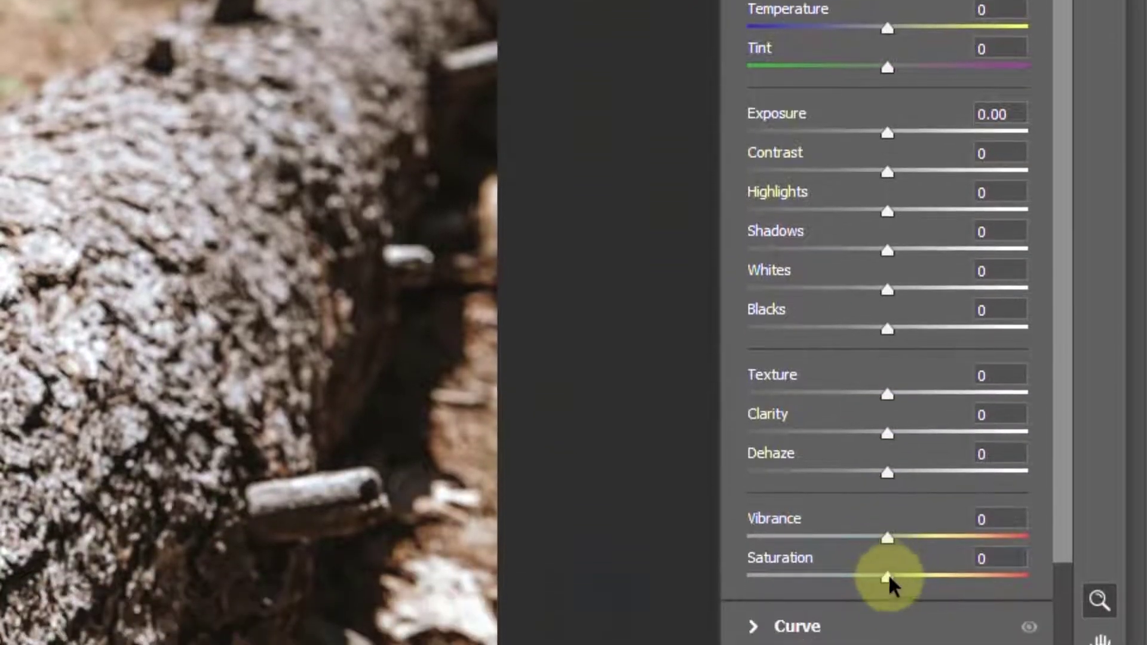
pyautogui.moveTo(889, 581); pyautogui.dragTo(693, 598)
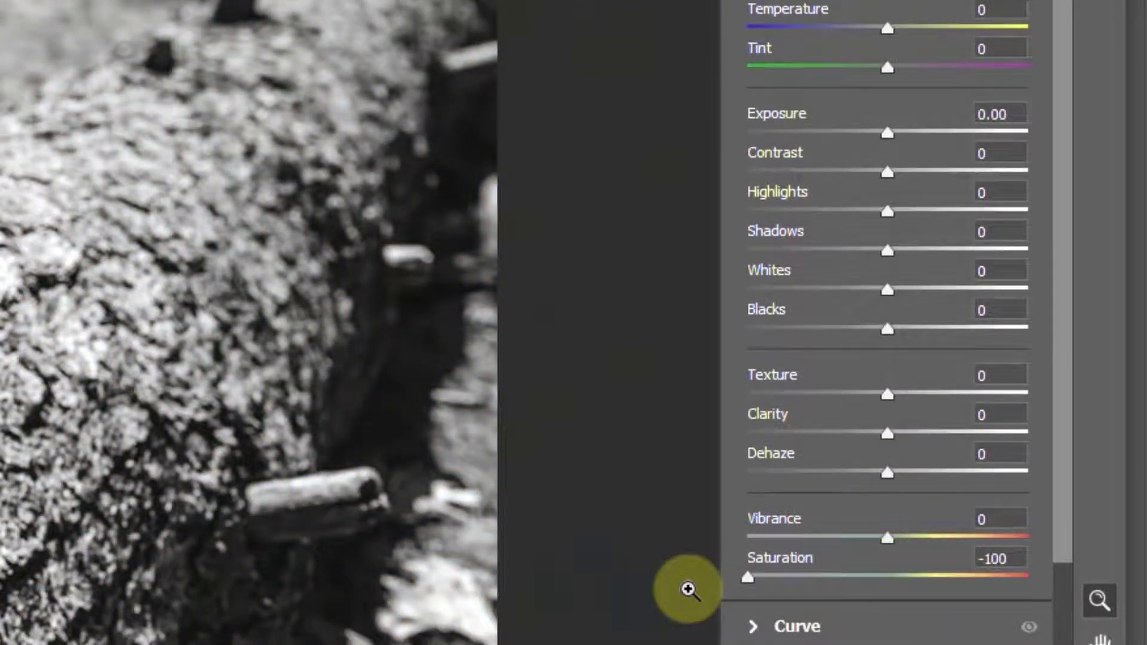
pyautogui.moveTo(888, 134); pyautogui.dragTo(799, 133)
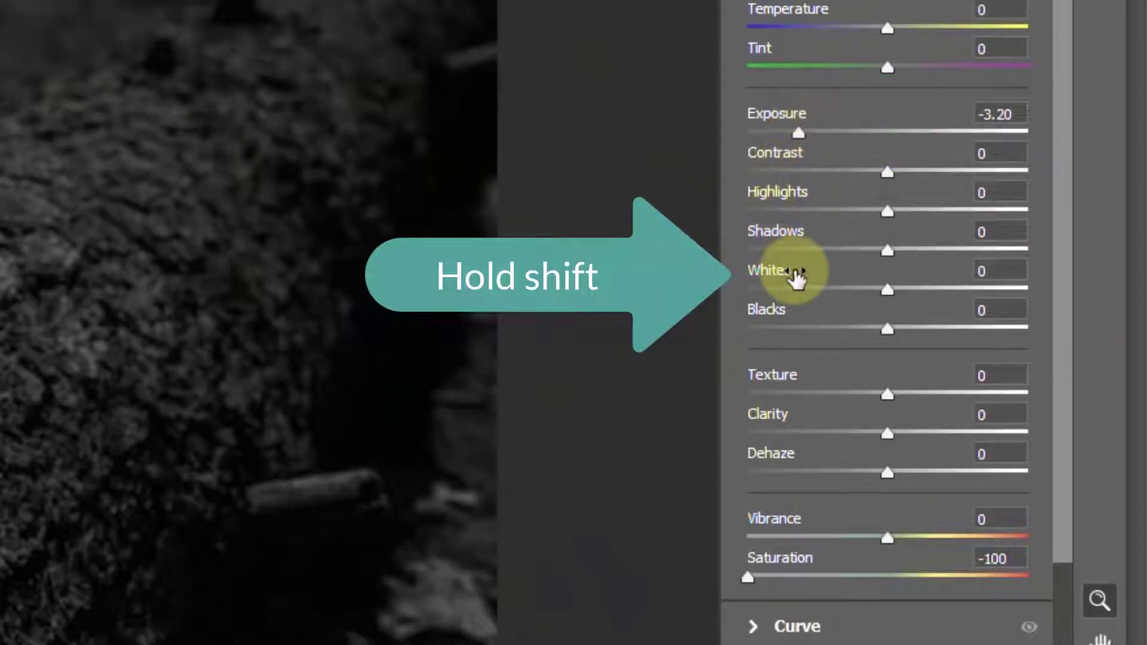
# - Raise Whites to +71 and Contrast to +41, and apply the Camera Raw Filter
pyautogui.press('shift')
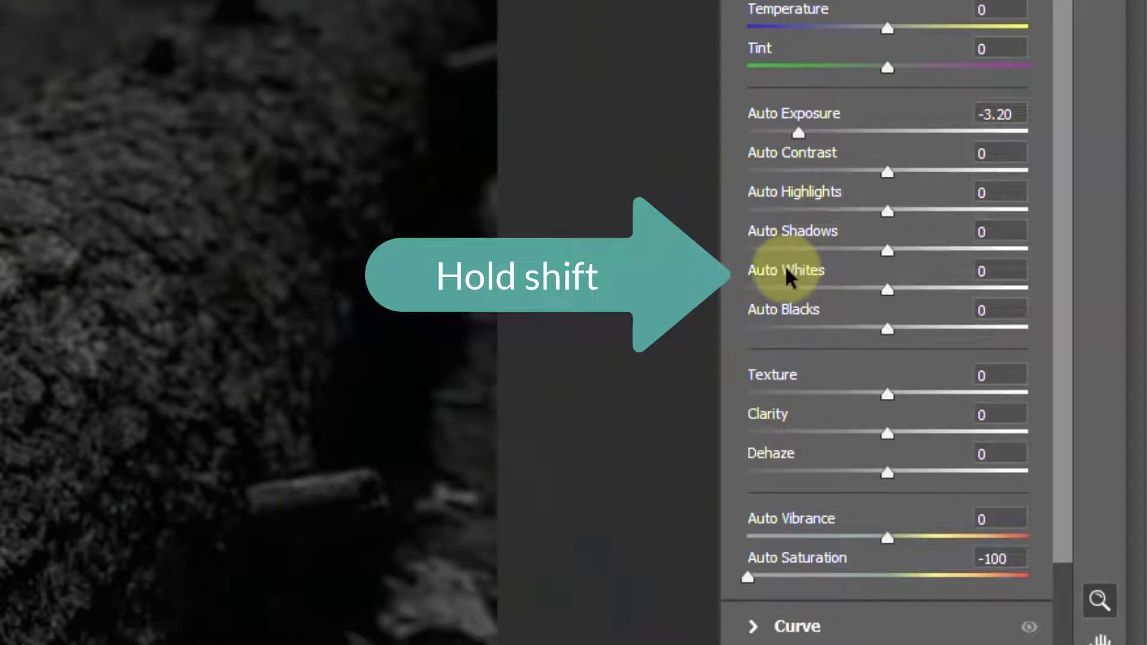
pyautogui.keyDown('shift'); pyautogui.doubleClick(786, 270); pyautogui.keyUp('shift')
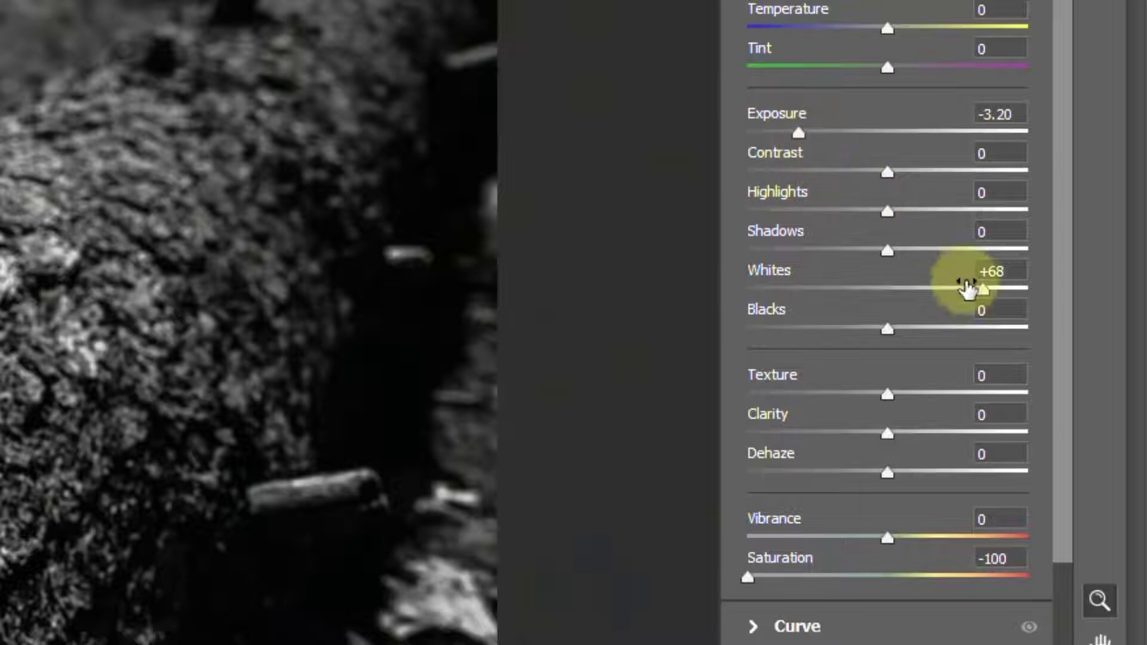
pyautogui.click(985, 289)
pyautogui.moveTo(987, 293); pyautogui.dragTo(986, 287)
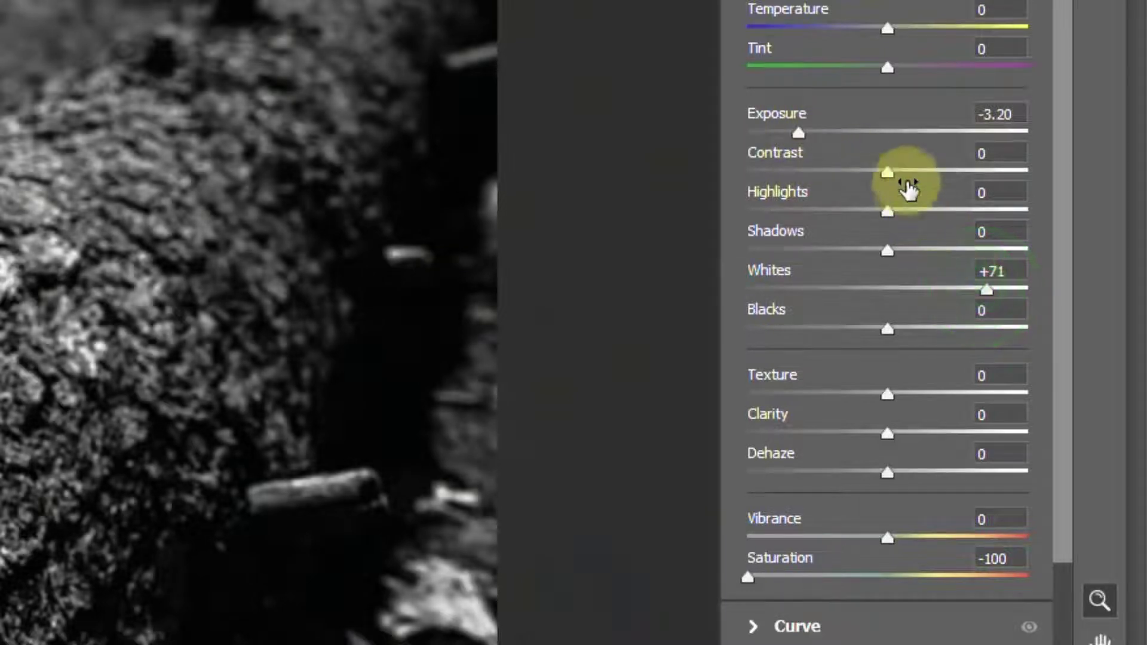
pyautogui.moveTo(889, 173); pyautogui.dragTo(948, 174)
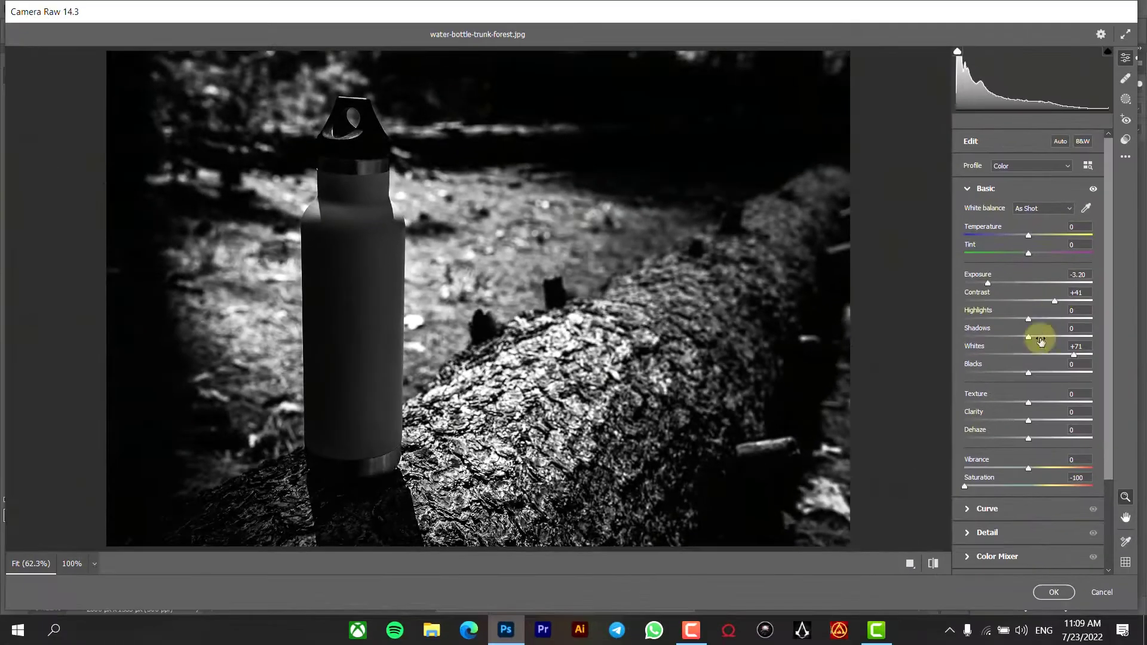
pyautogui.click(1055, 593)
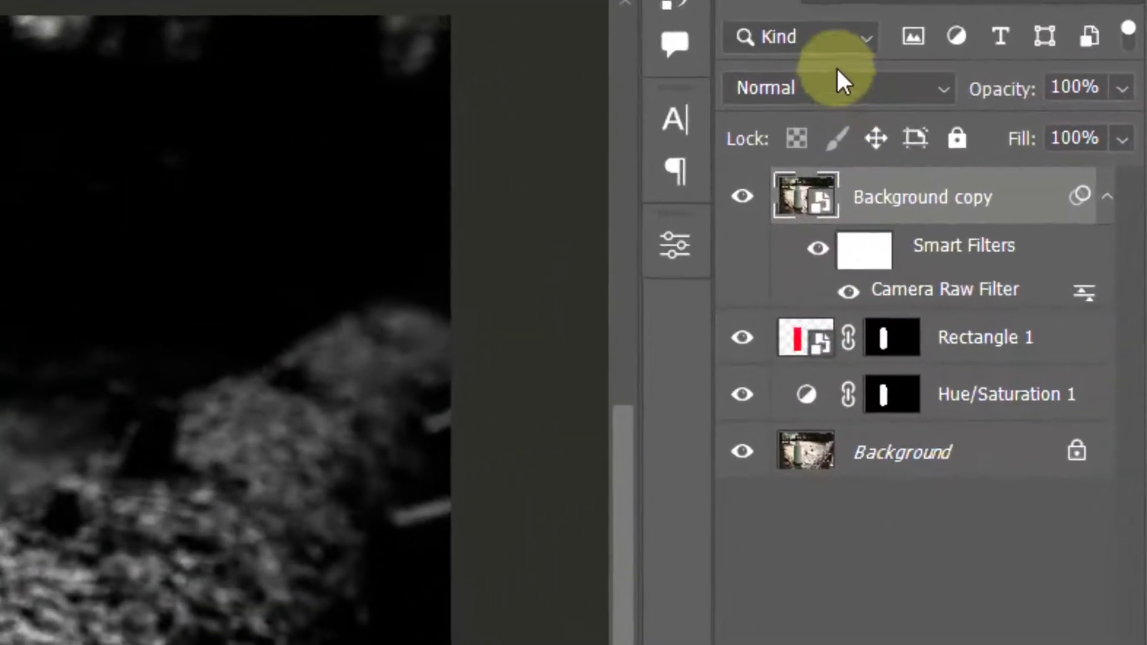
# - Set the Background copy layer's blend mode to Screen
pyautogui.click(1018, 109)
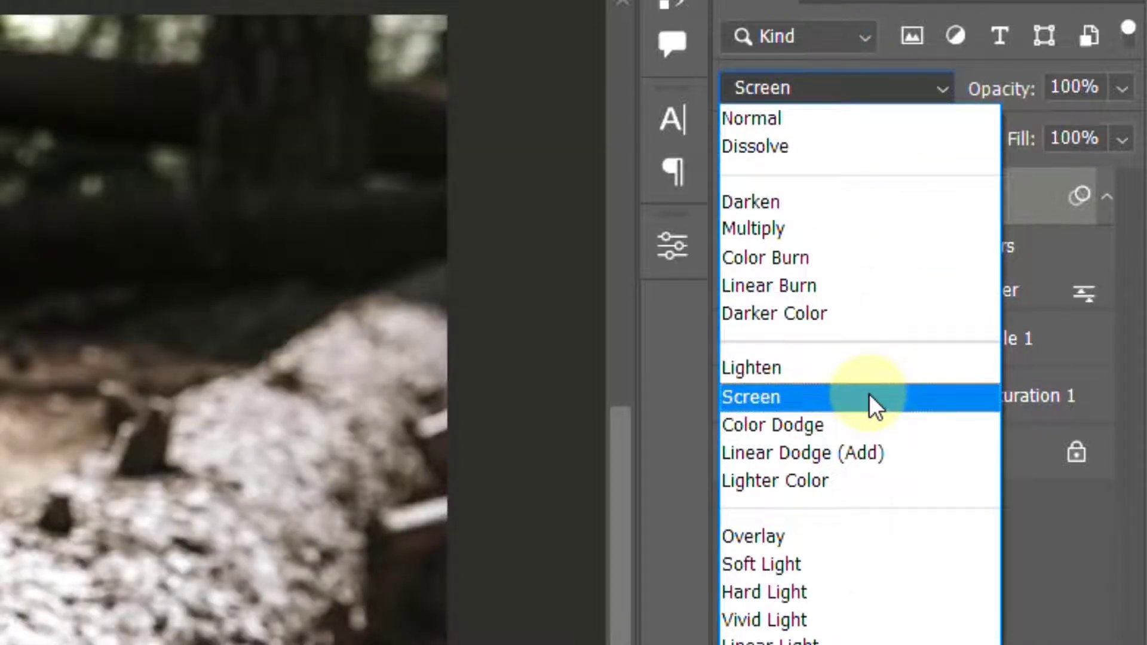
pyautogui.click(873, 407)
# - Set the Rectangle 1 layer's blend mode to Multiply and copy its mask onto the Background copy layer
pyautogui.click(801, 350)
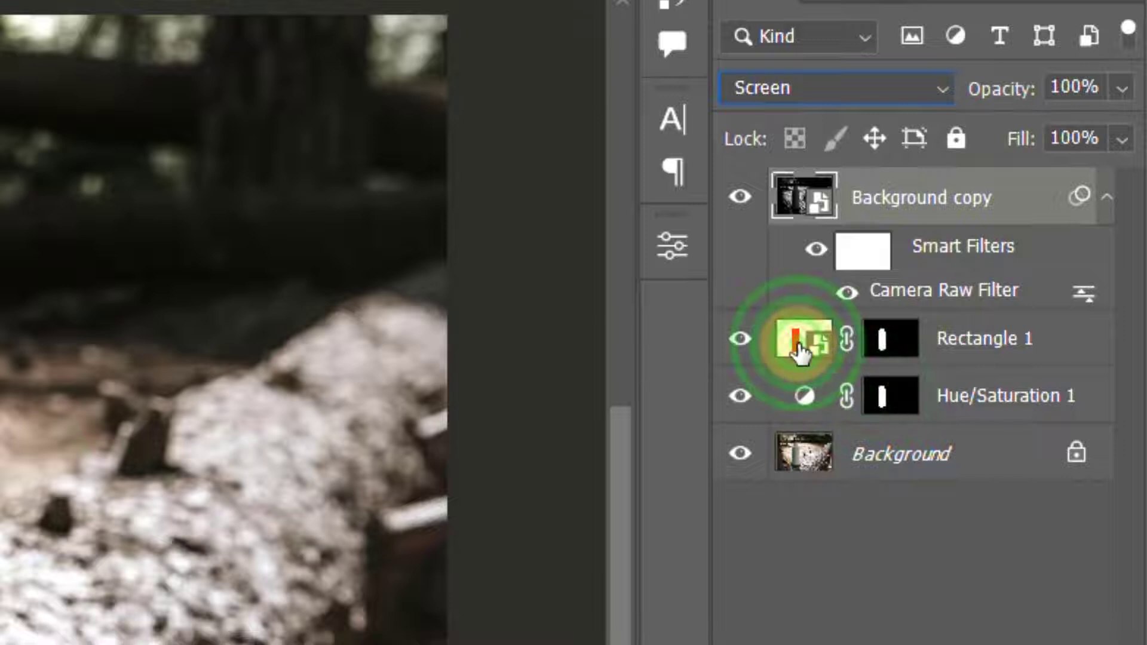
pyautogui.click(849, 93)
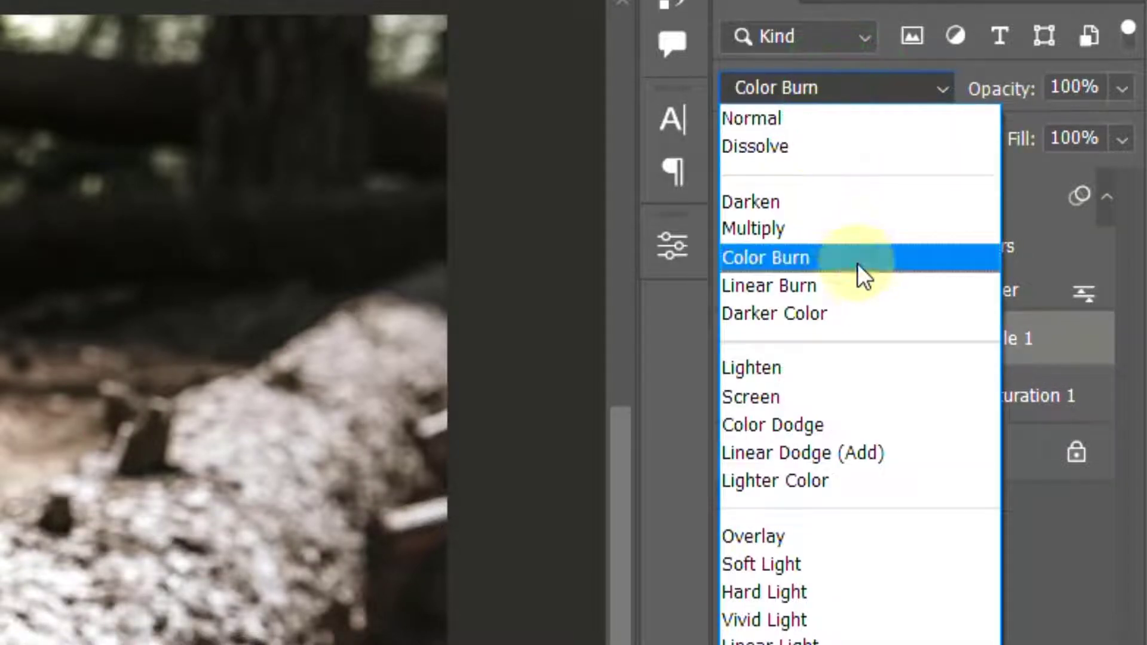
pyautogui.click(845, 231)
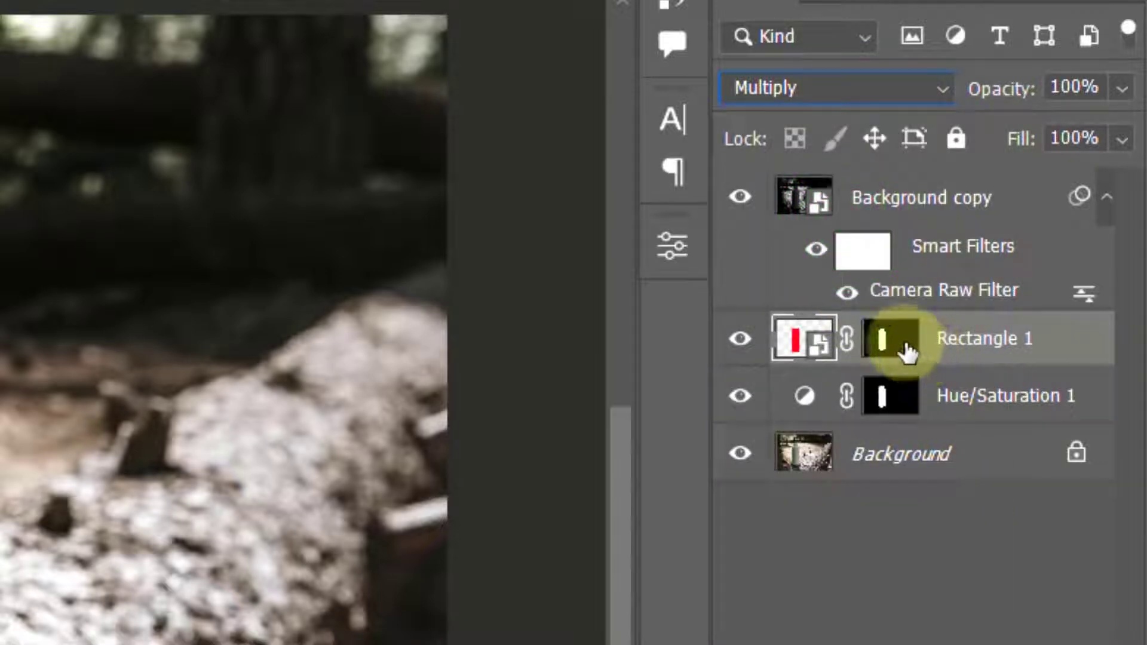
pyautogui.moveTo(902, 346); pyautogui.dragTo(893, 203)
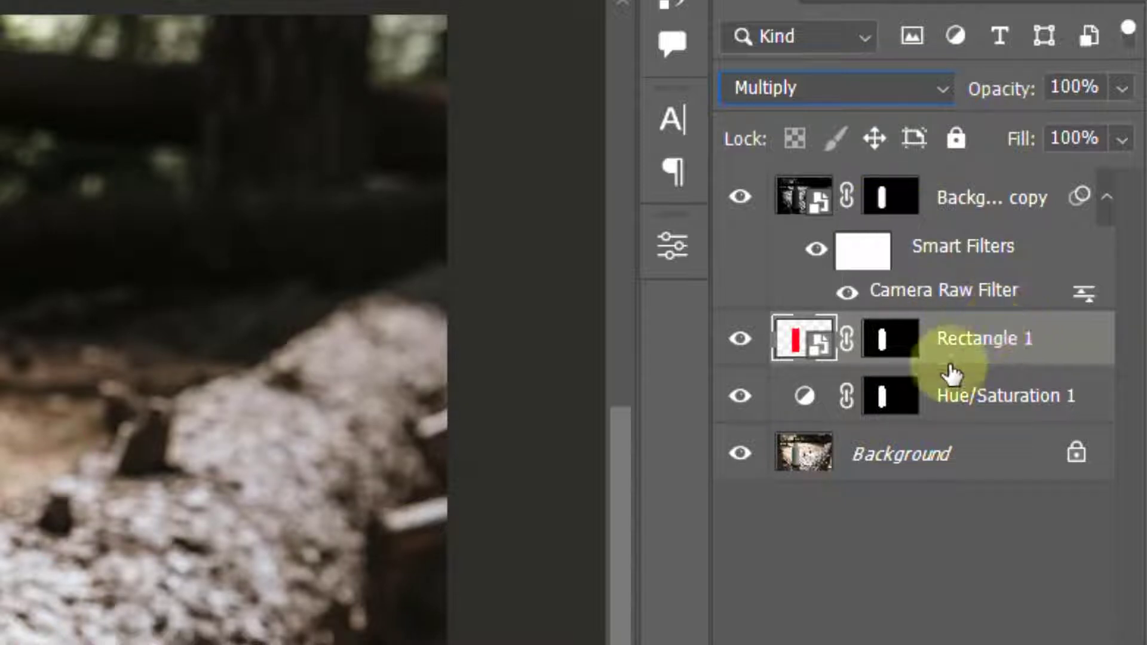
# - Rename the Rectangle 1 Smart Object layer as "Place Your Design Here"
pyautogui.click(1016, 199)
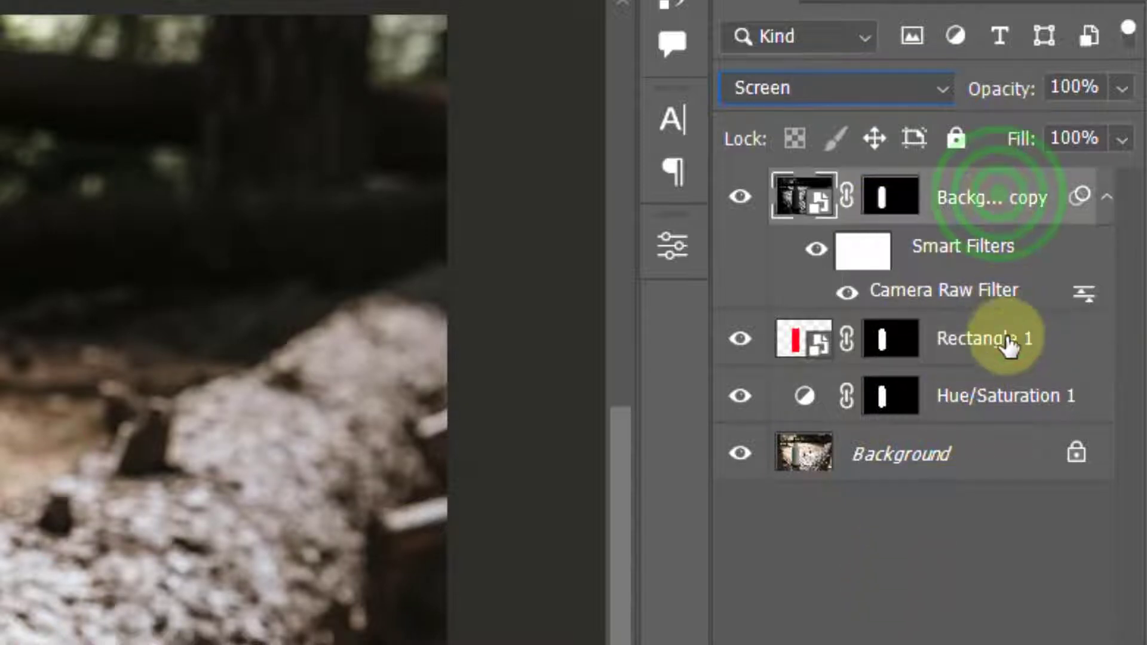
pyautogui.doubleClick(979, 340)
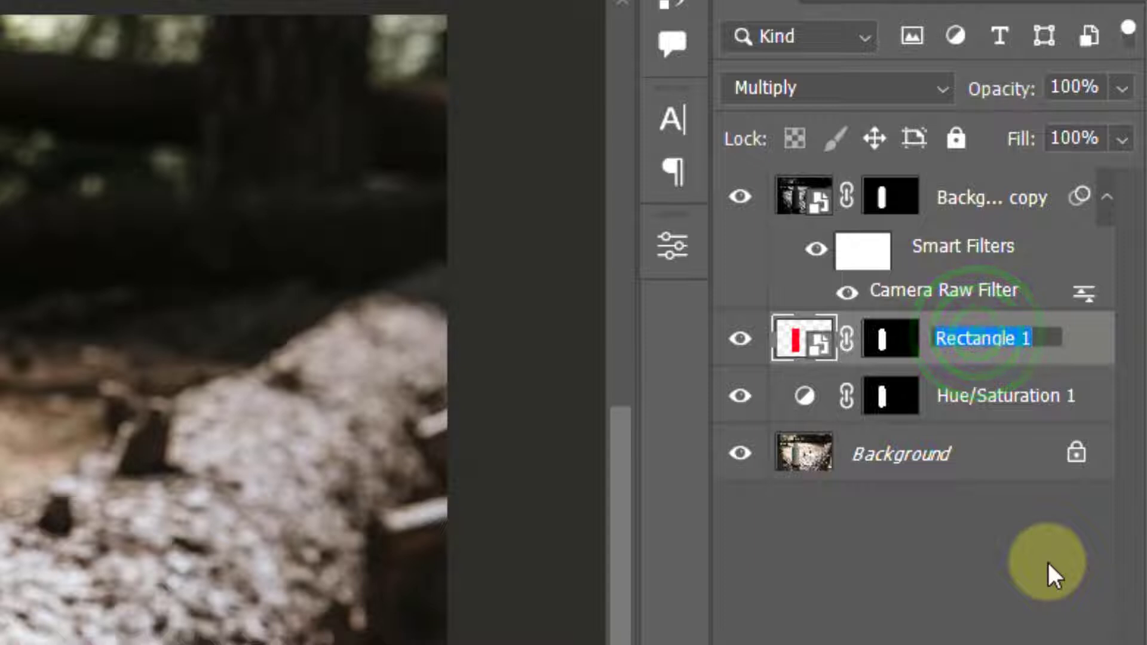
pyautogui.write('Place Your De')
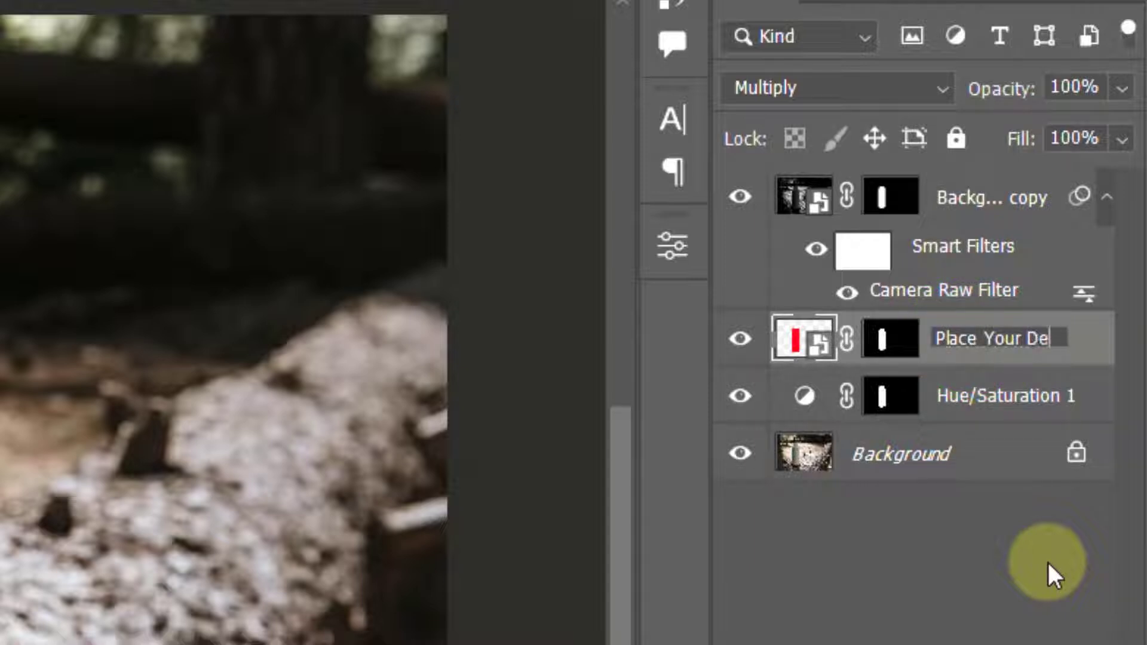
pyautogui.write('sign Here')
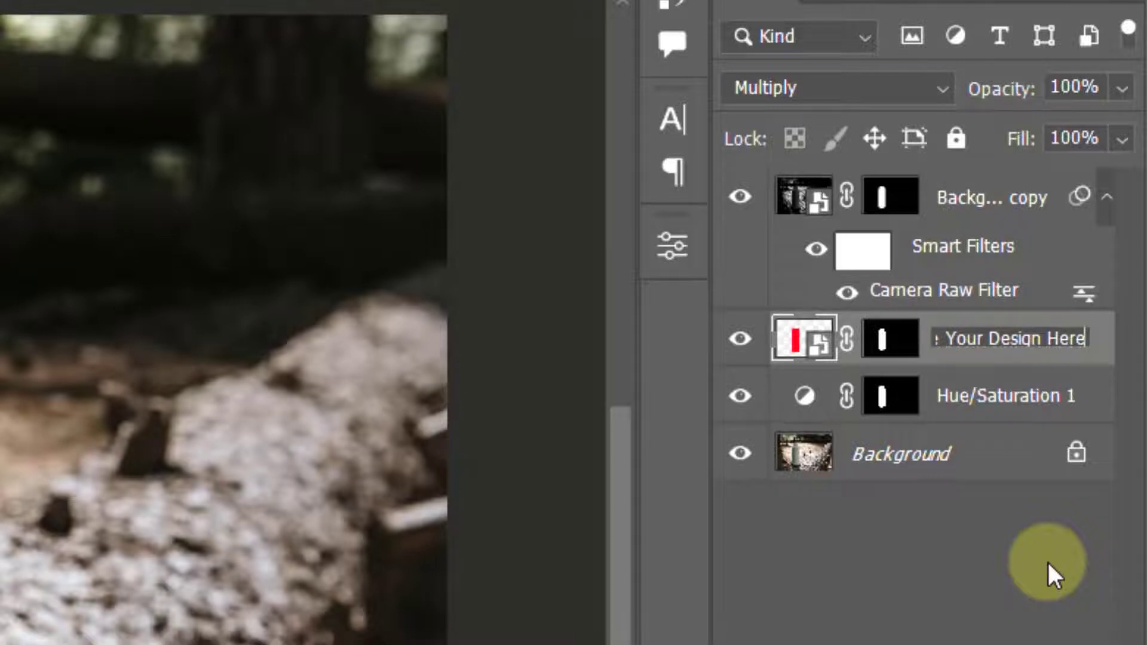
pyautogui.press('Return')
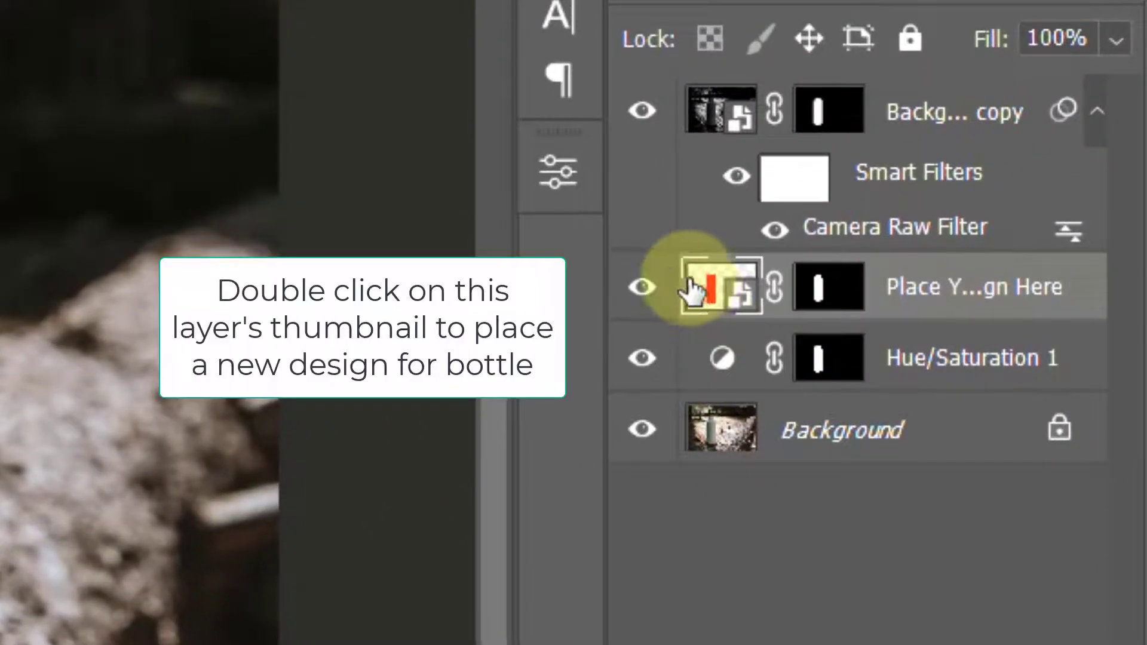
# - Open the design layer's Smart Object contents and add a black (000000) Solid Color fill layer above the red rectangle
pyautogui.doubleClick(1000, 212)
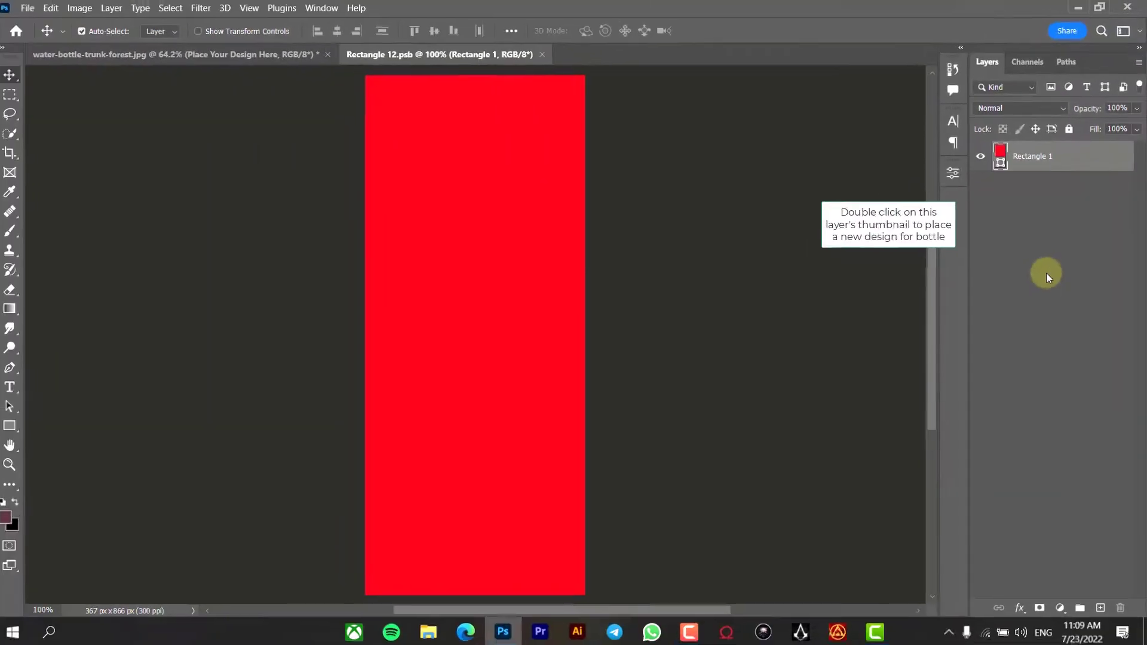
pyautogui.click(1062, 607)
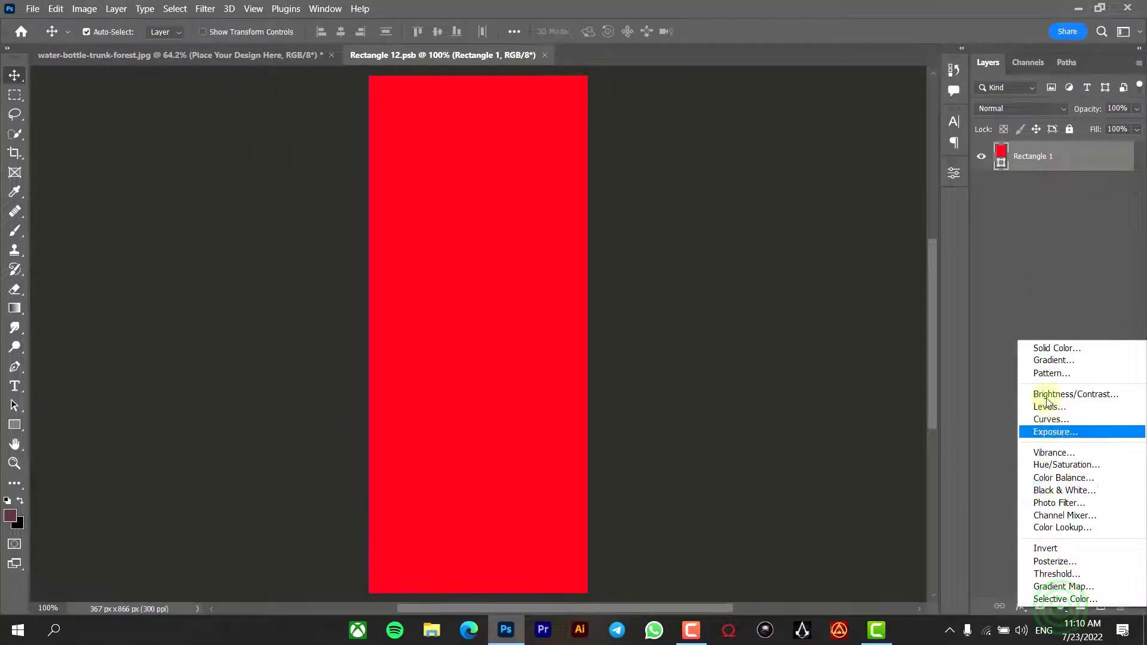
pyautogui.click(1040, 344)
pyautogui.click(480, 450)
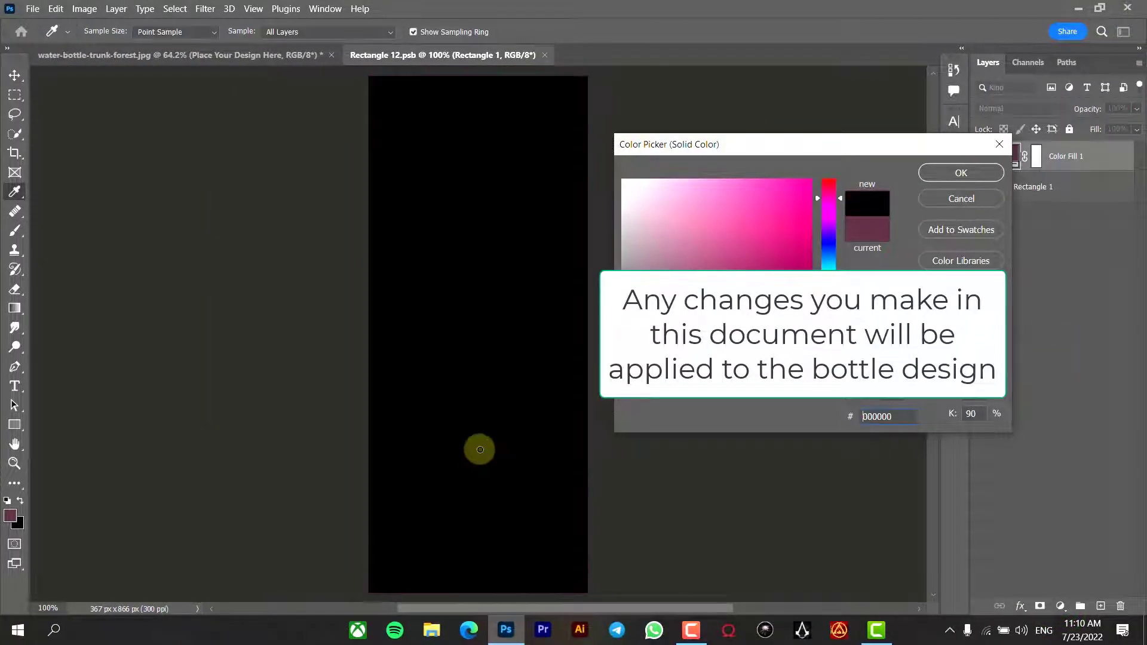
pyautogui.click(929, 174)
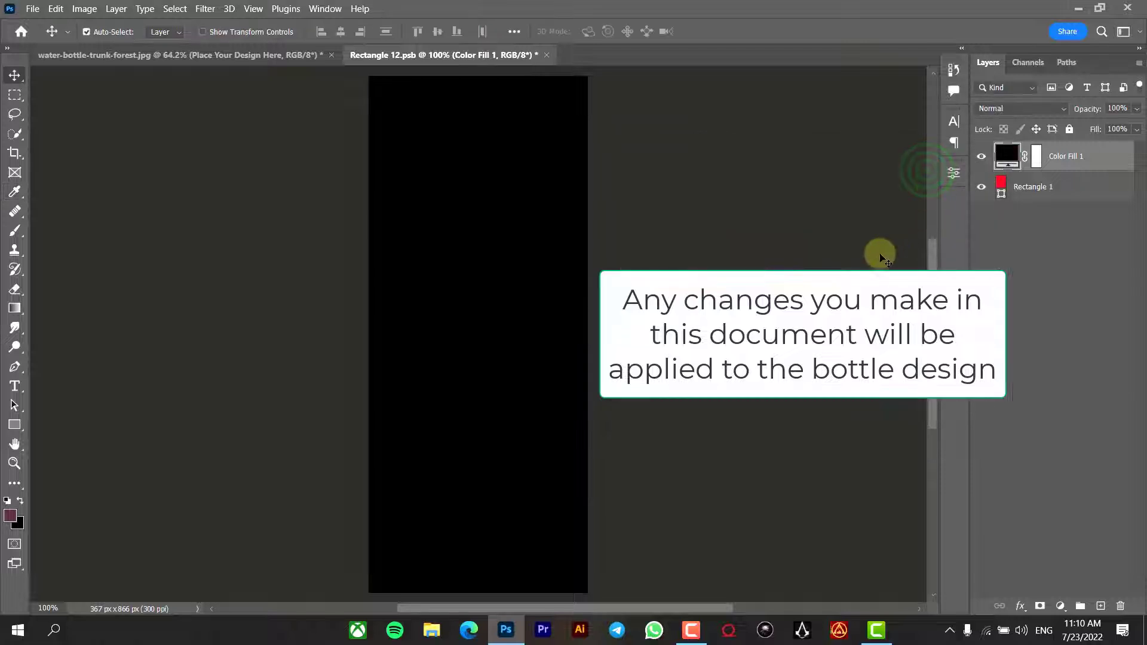
# - Add a text box covering most of the black design and enter JU, ST, DO and IT on four separate lines
pyautogui.click(18, 388)
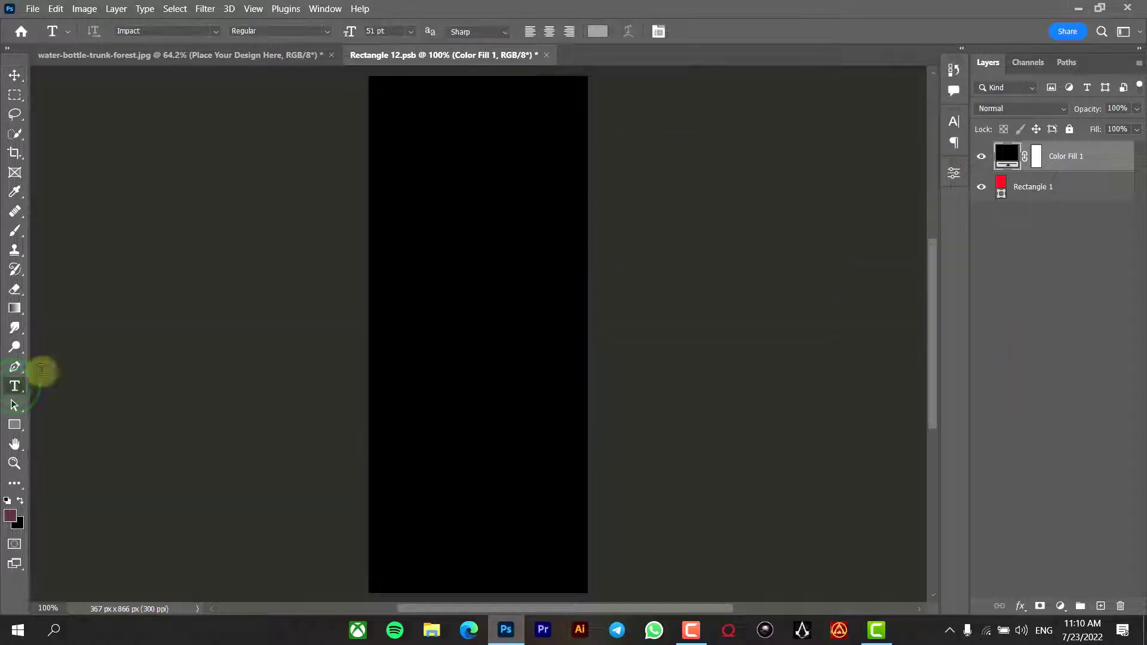
pyautogui.moveTo(381, 132); pyautogui.dragTo(572, 558)
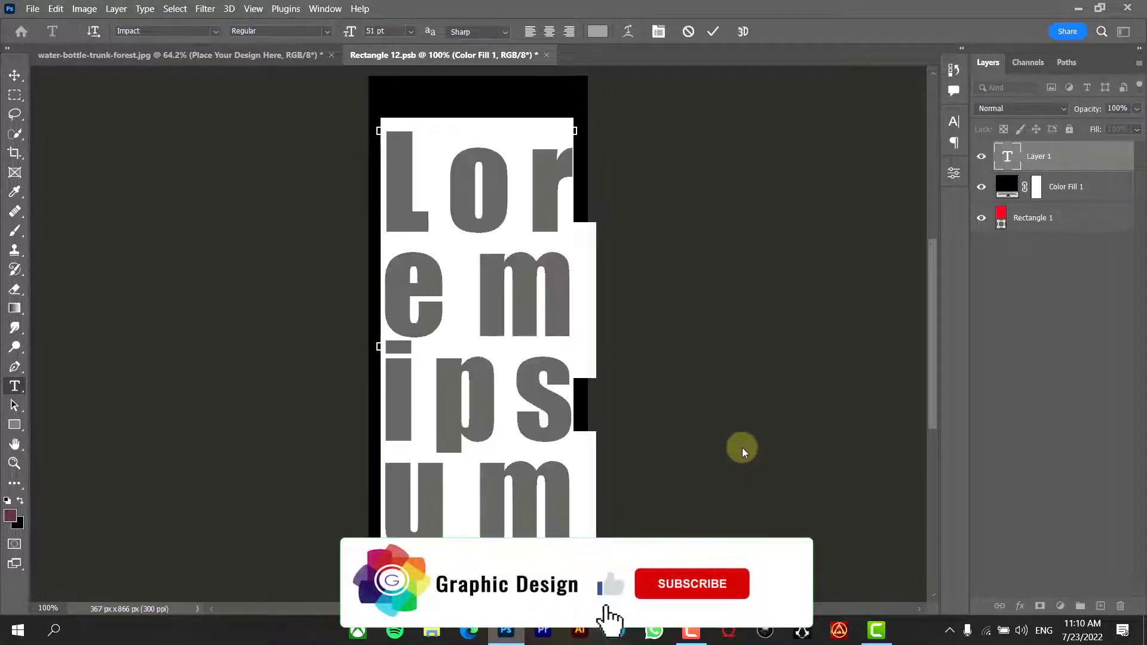
pyautogui.write('JU')
pyautogui.press('Return')
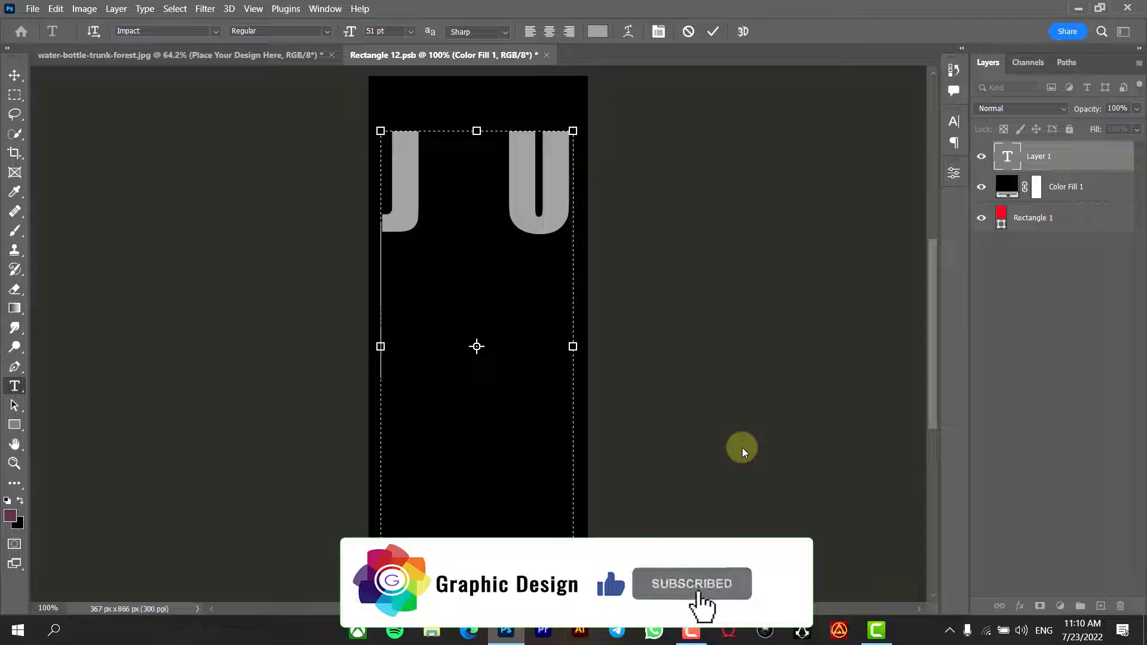
pyautogui.write('ST')
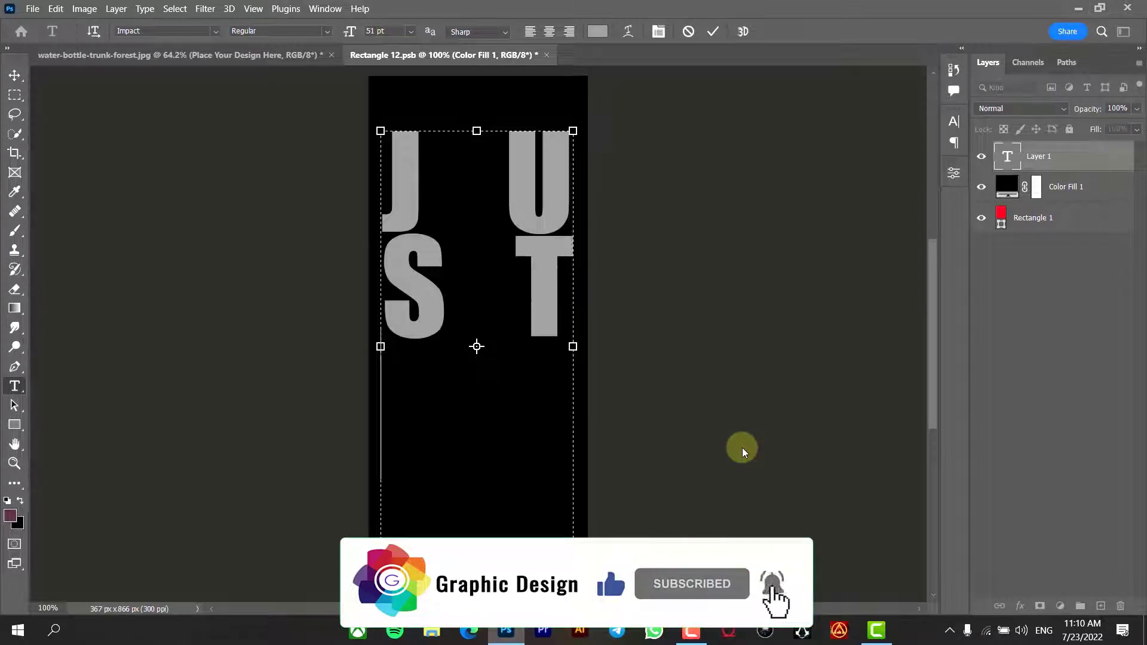
pyautogui.press('Return')
pyautogui.write('DO')
pyautogui.press('Return')
pyautogui.write('IT')
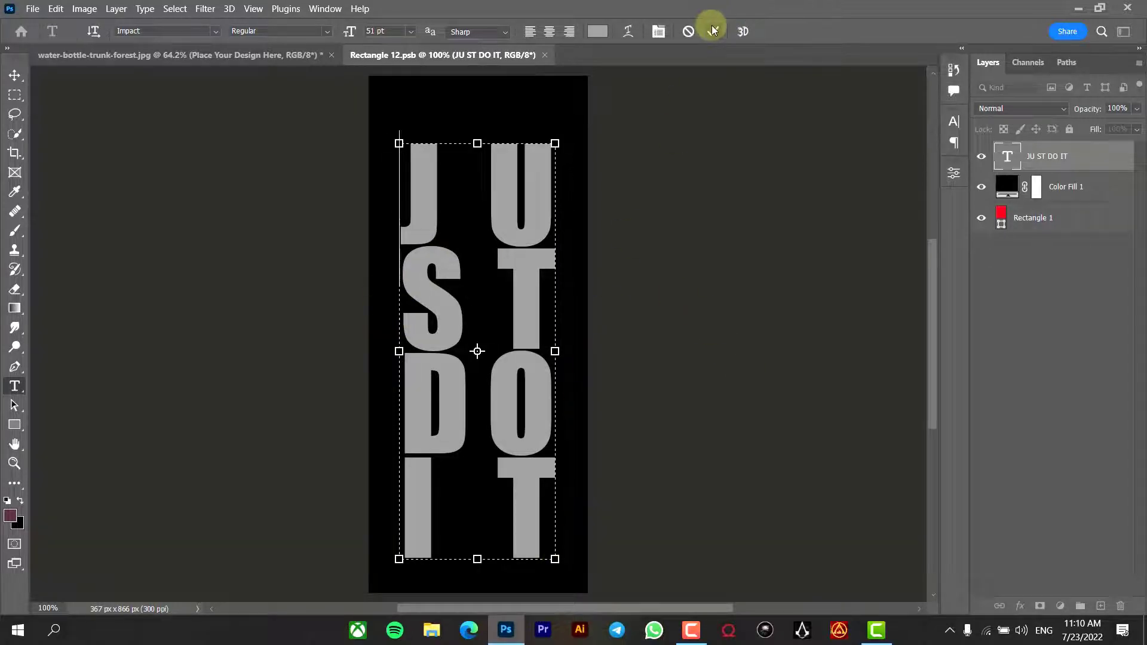
pyautogui.click(713, 30)
# - Save the edited Smart Object contents and return to the water-bottle-trunk-forest.jpg document
pyautogui.hotkey('ctrl', 's')
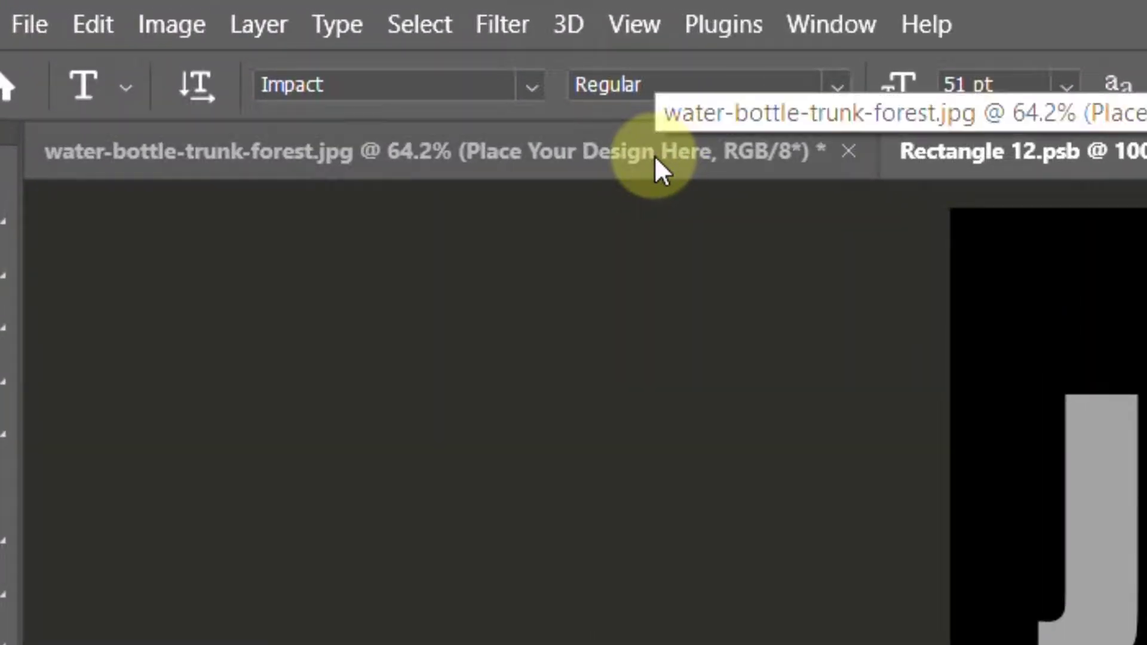
pyautogui.click(655, 154)
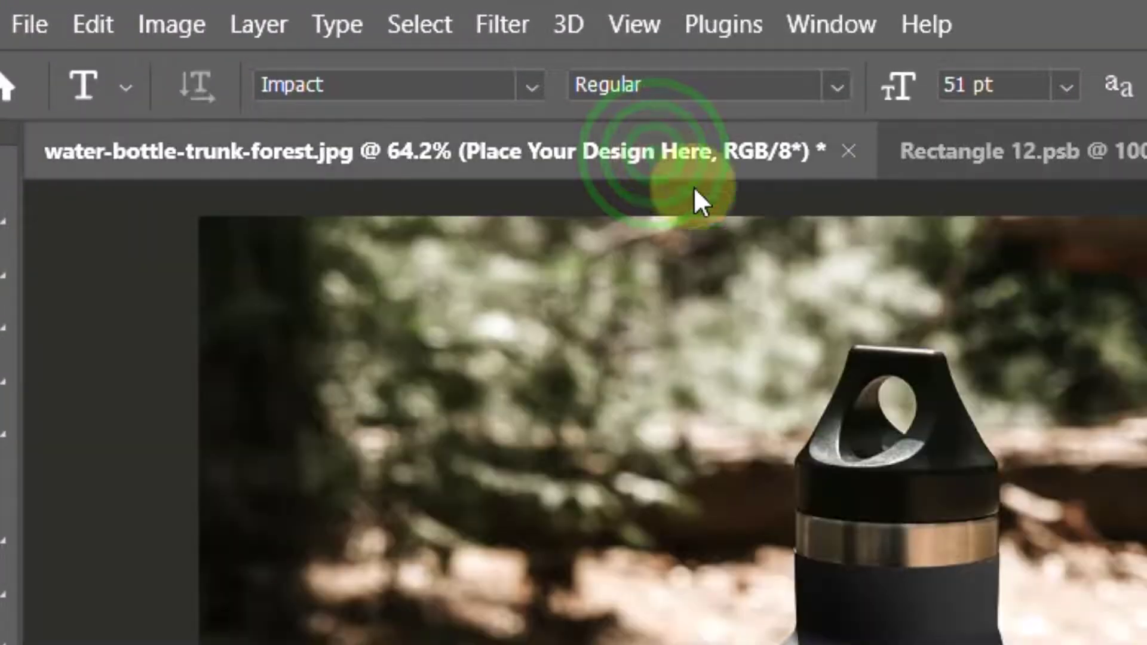